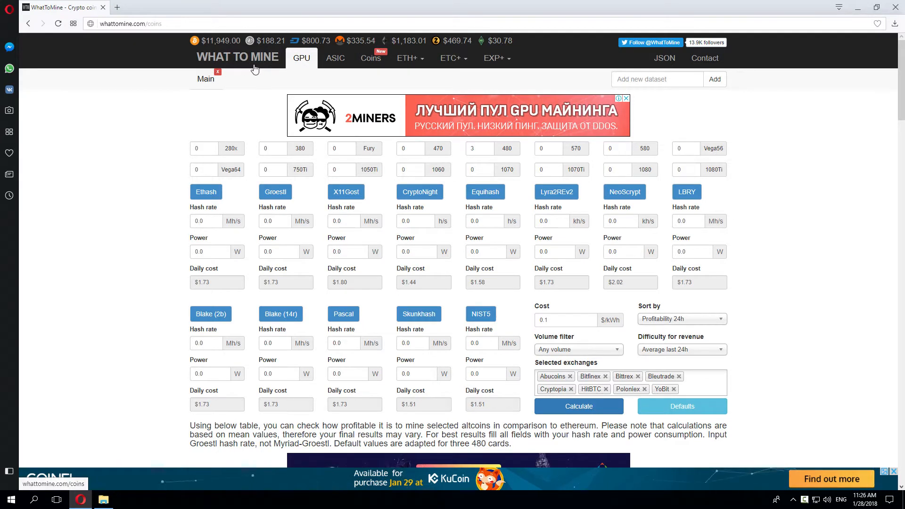
Step: Calculate WhatToMine profitability for six 470 cards, review the results table, then minimize Opera
left_click(412, 149)
type("6")
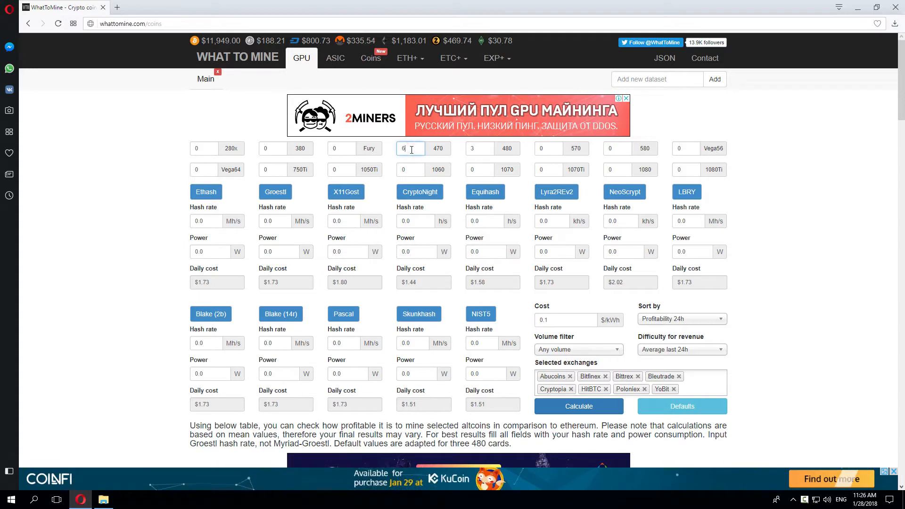
left_click(575, 409)
scroll(172, 359, "down", 6)
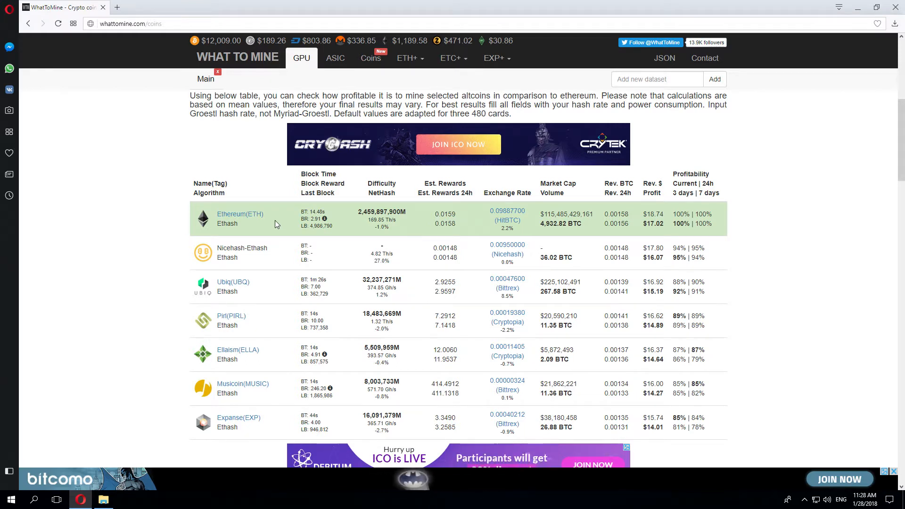
left_click(857, 7)
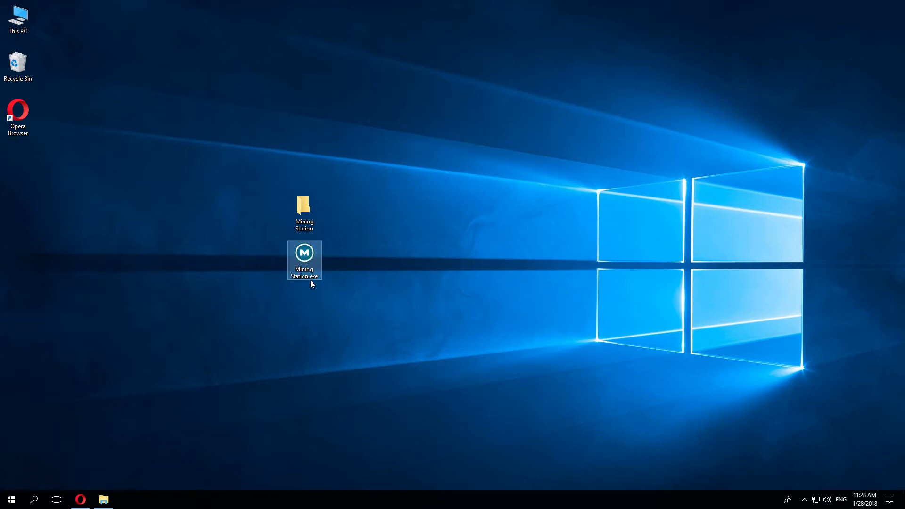
Step: Move Mining Station.exe into the Mining Station folder, open that folder, and launch the program
left_click_drag(310, 276, 301, 210)
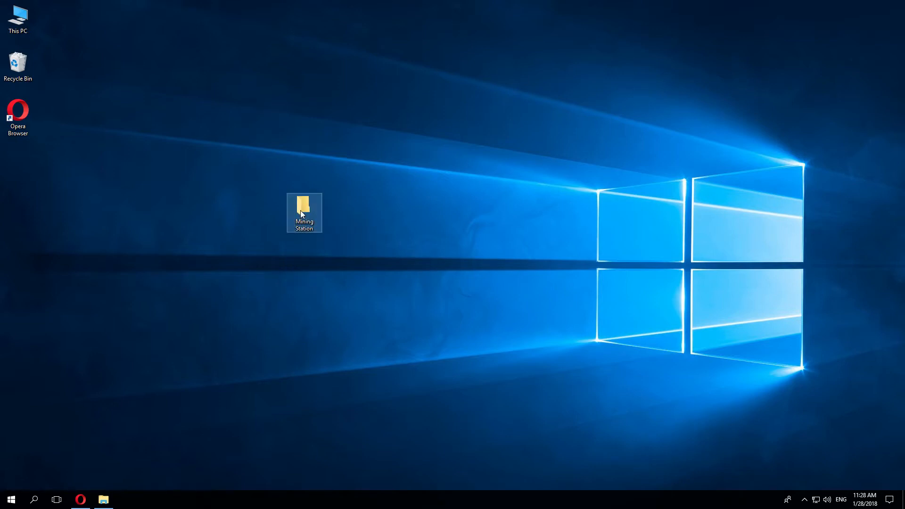
double_click(296, 215)
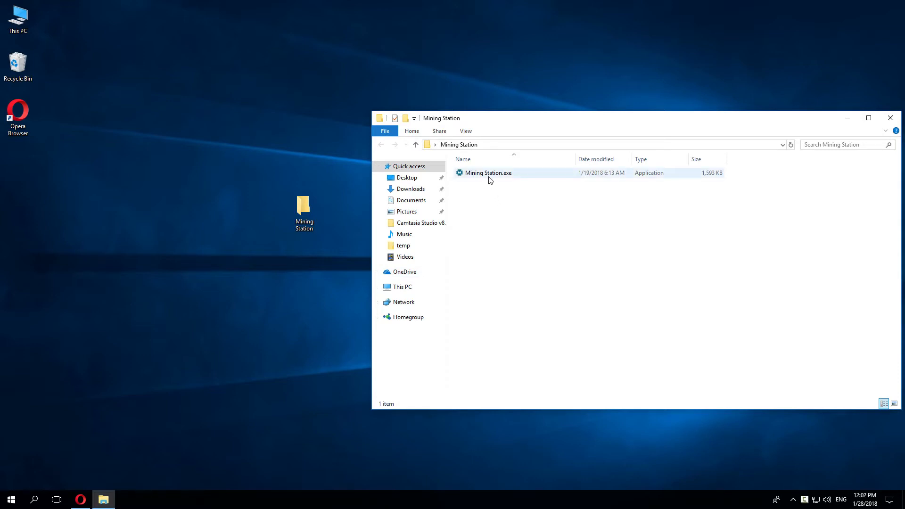
double_click(489, 177)
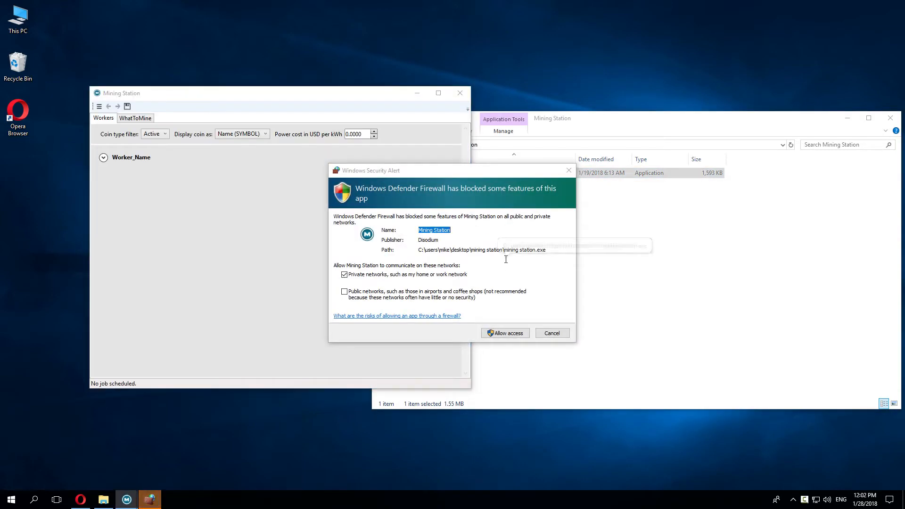
Step: Allow Mining Station through the firewall, dismiss the default-configuration notice, and expand Worker_Name's details
left_click(499, 335)
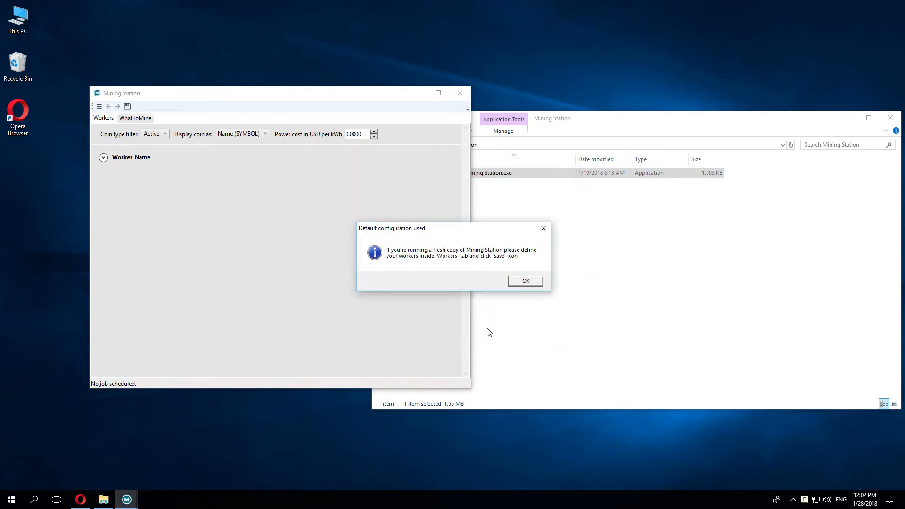
left_click(520, 282)
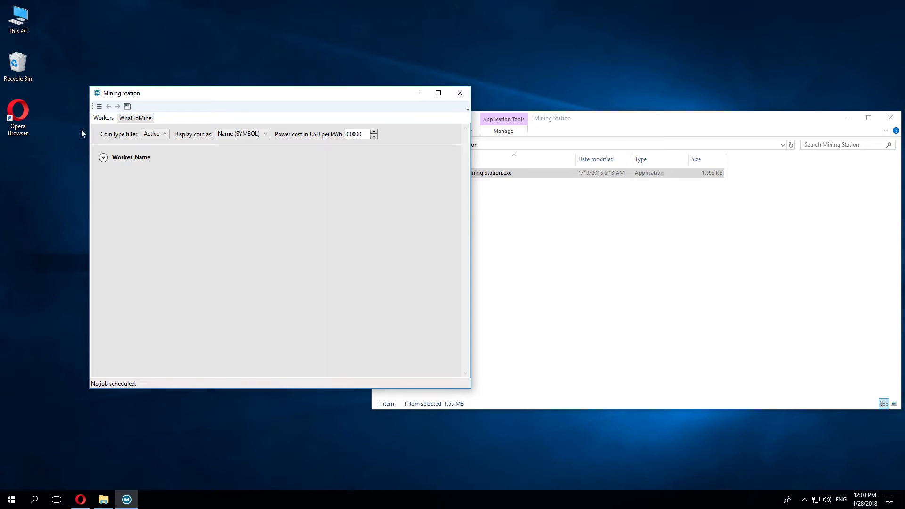
left_click(103, 158)
Step: Rename the worker to Rig-1 with description 6x470 and search the network for computers
double_click(178, 169)
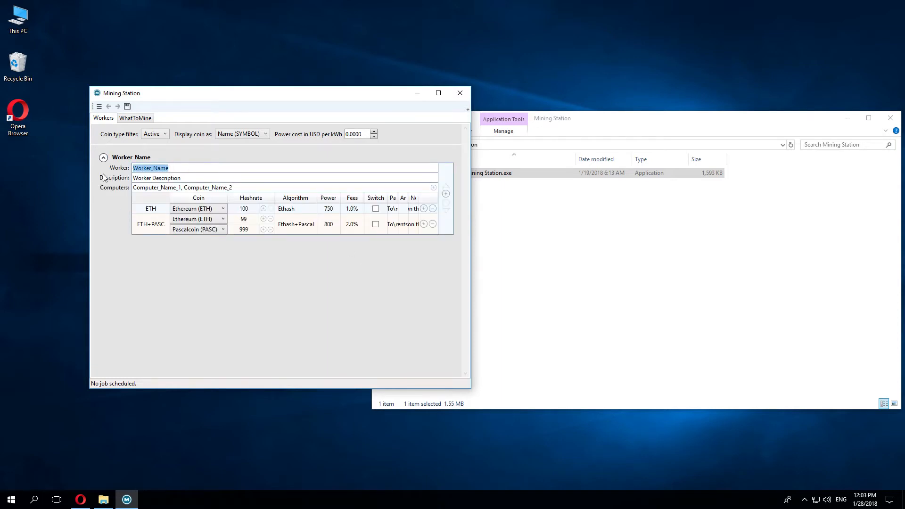
type("Rig-1")
left_click(203, 179)
type("6")
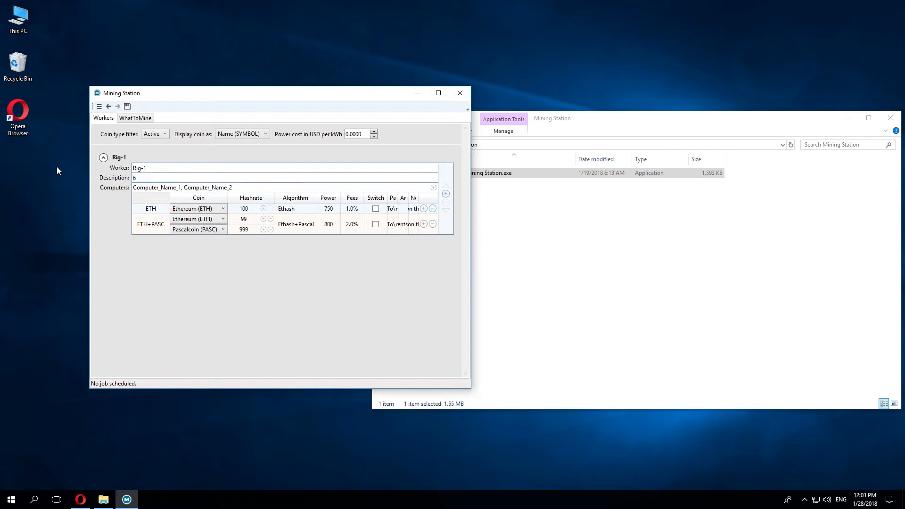
type("x470")
left_click(161, 187)
left_click(433, 188)
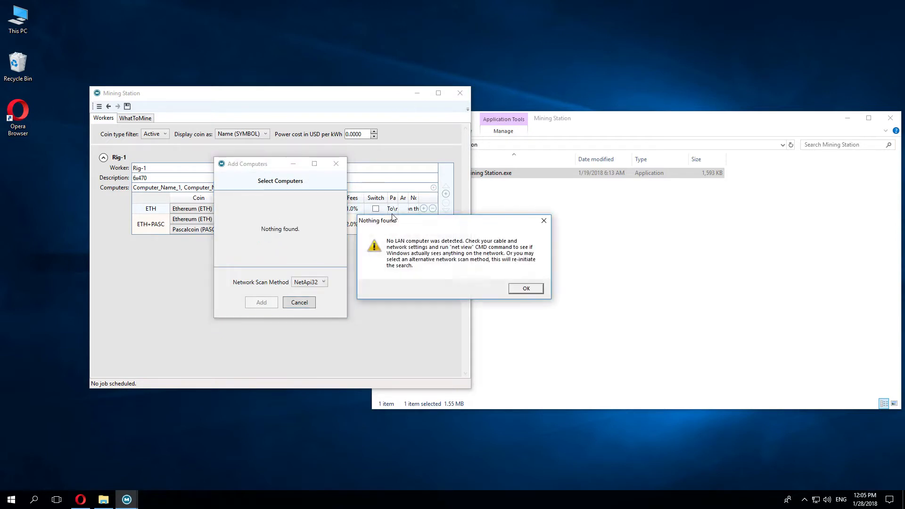
Step: Rescan with the ArpTable method and add computers MINE-3 and MINE-4 to Rig-1
left_click(531, 288)
left_click(313, 282)
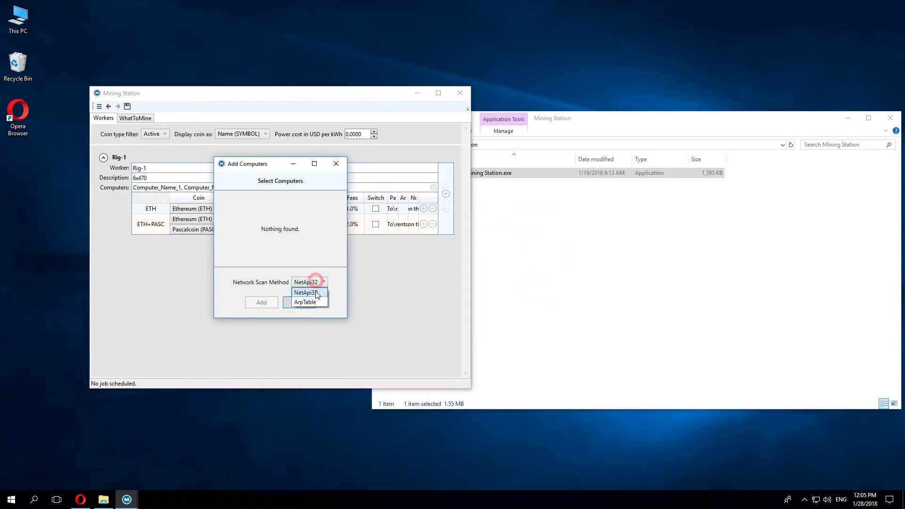
left_click(317, 305)
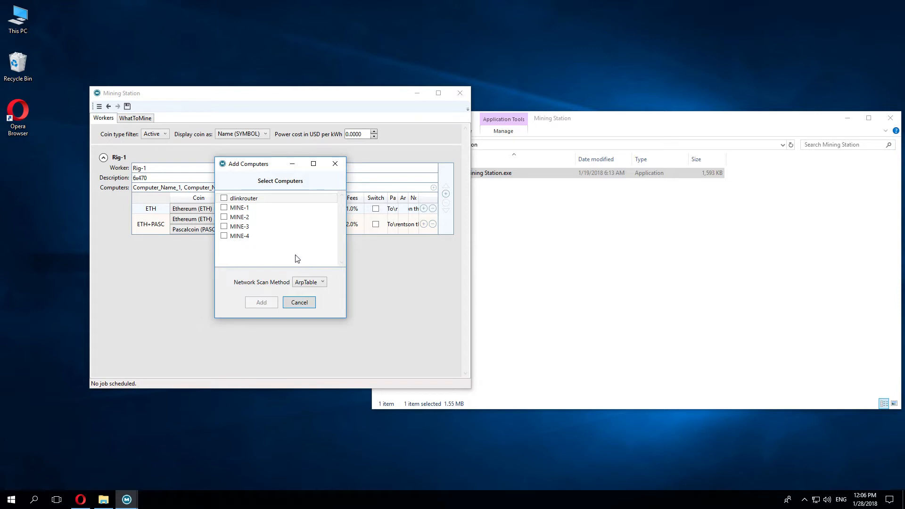
left_click(225, 227)
left_click(224, 236)
left_click(261, 302)
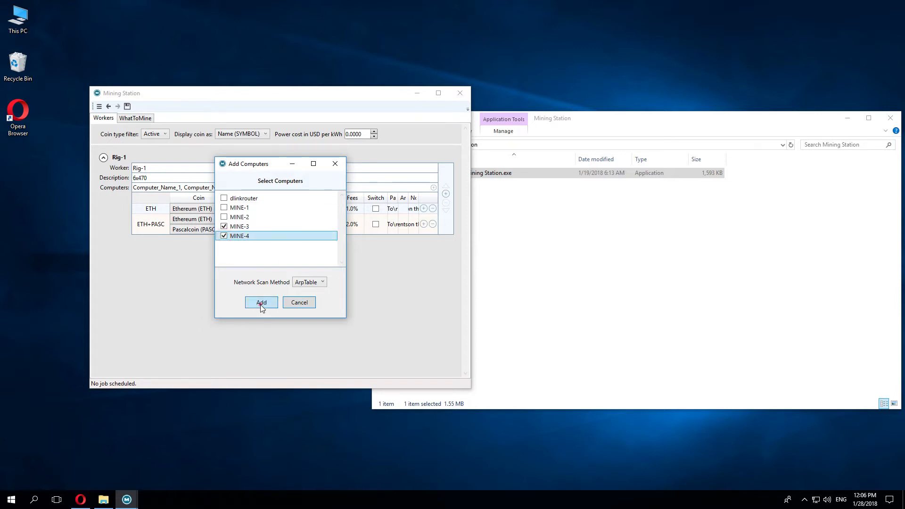
Step: Delete the placeholder computer names so only MINE-3, MINE-4 remain
left_click_drag(235, 187, 12, 188)
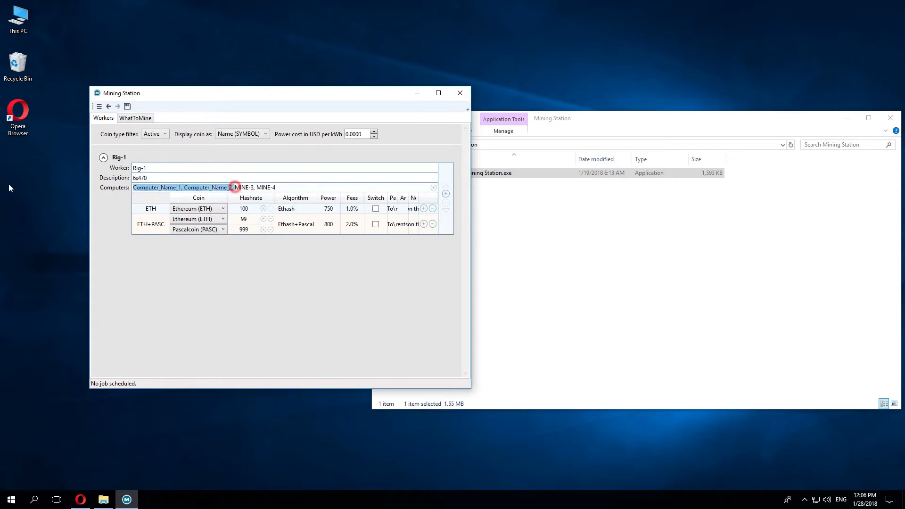
key("BackSpace")
left_click(192, 180)
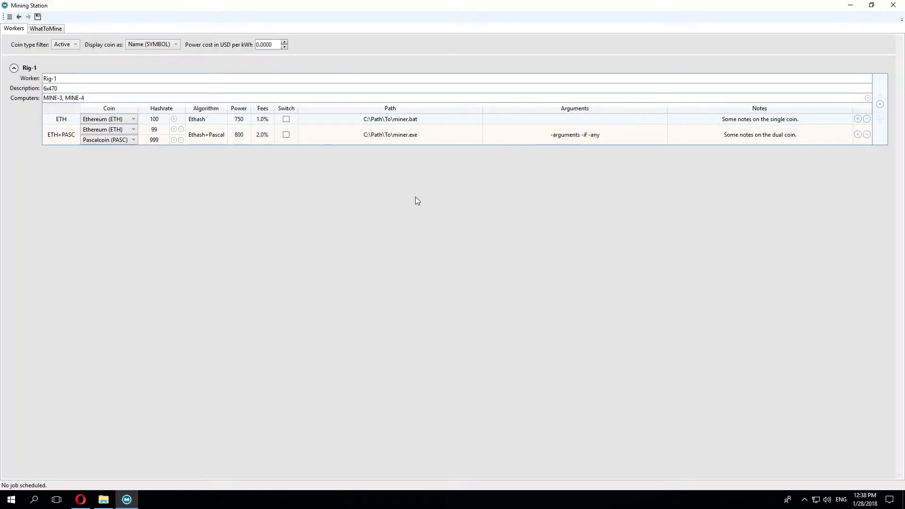
Step: Duplicate the ETH coin row and change the copy's coin to EthereumClassic (ETC)
left_click(858, 119)
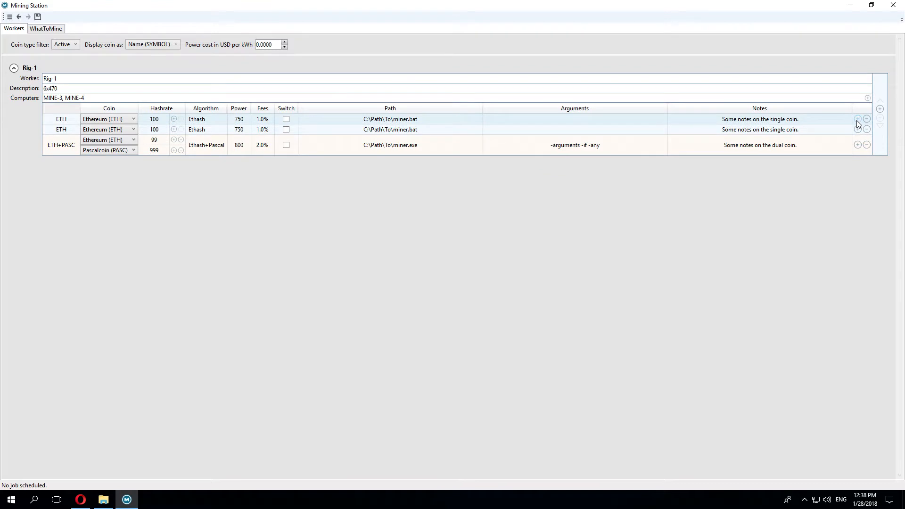
left_click(131, 130)
scroll(137, 142, "up", 1)
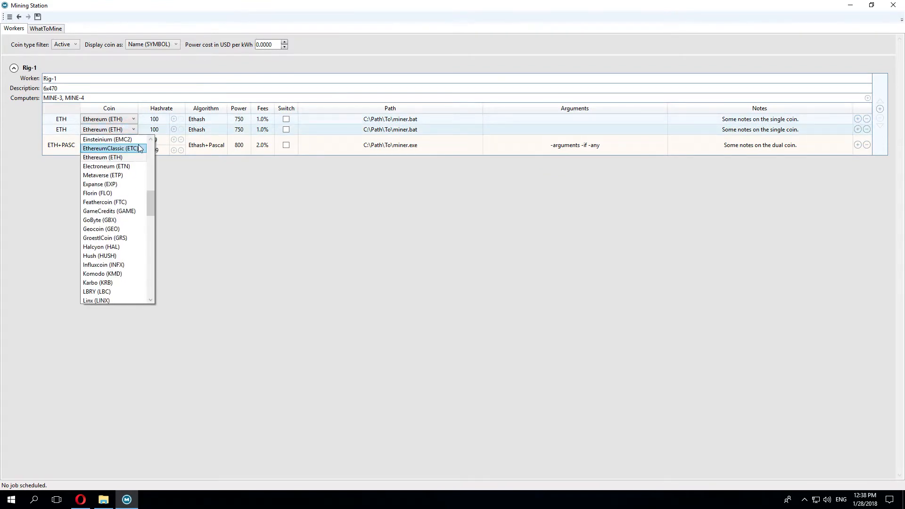
left_click(139, 148)
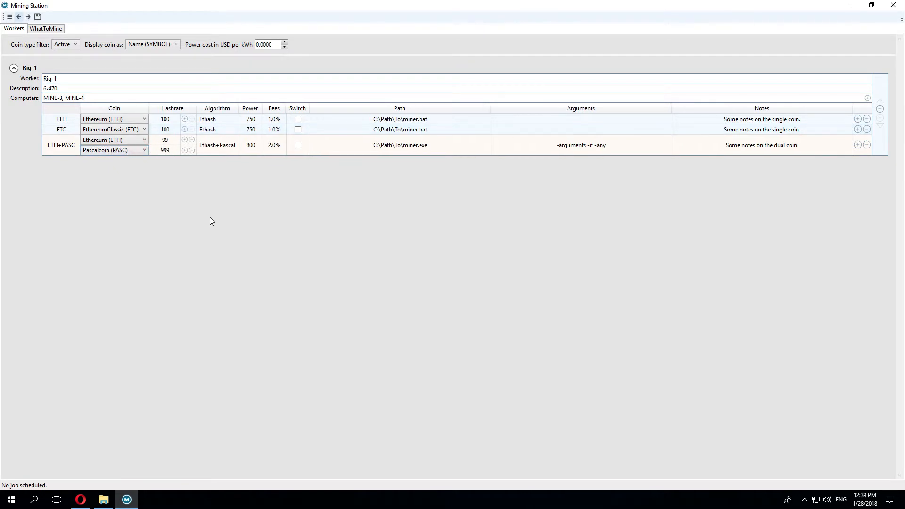
Step: Add Pascalcoin (PASC) as the row's second coin with hashrate 999
left_click(184, 130)
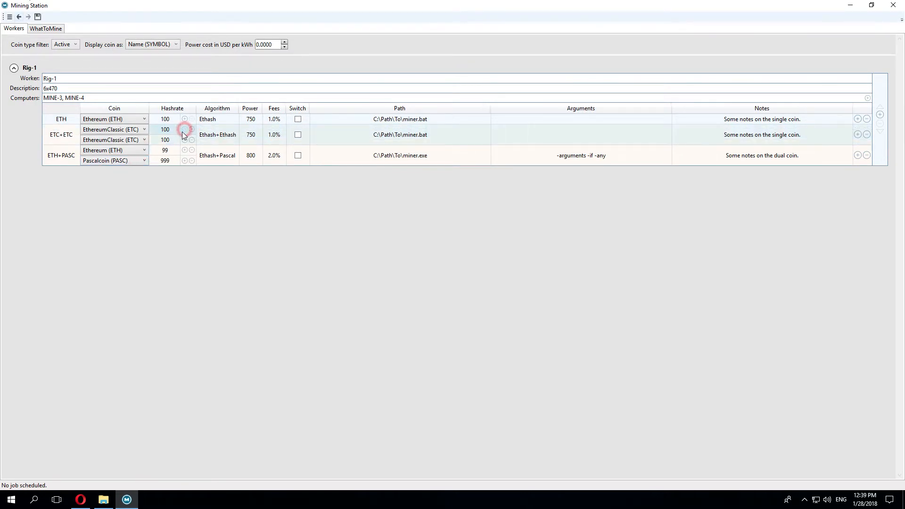
left_click(143, 140)
left_click_drag(153, 212, 153, 253)
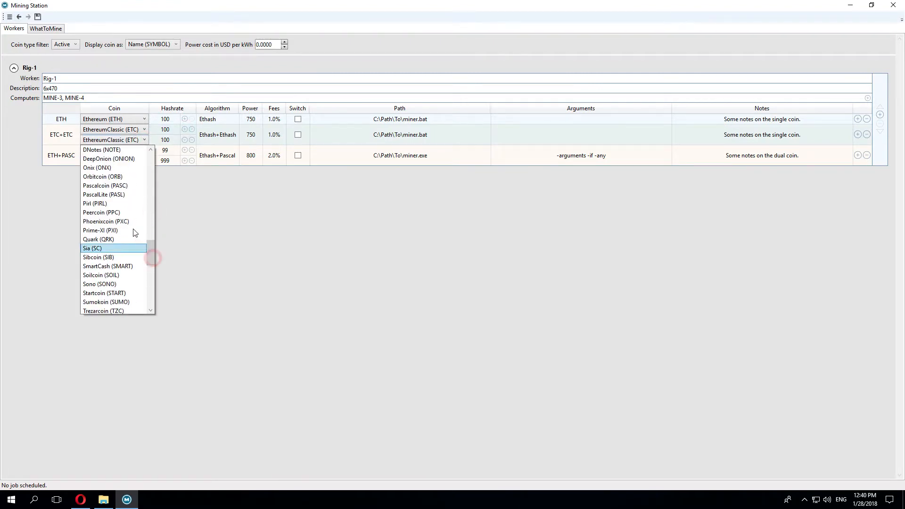
left_click(134, 186)
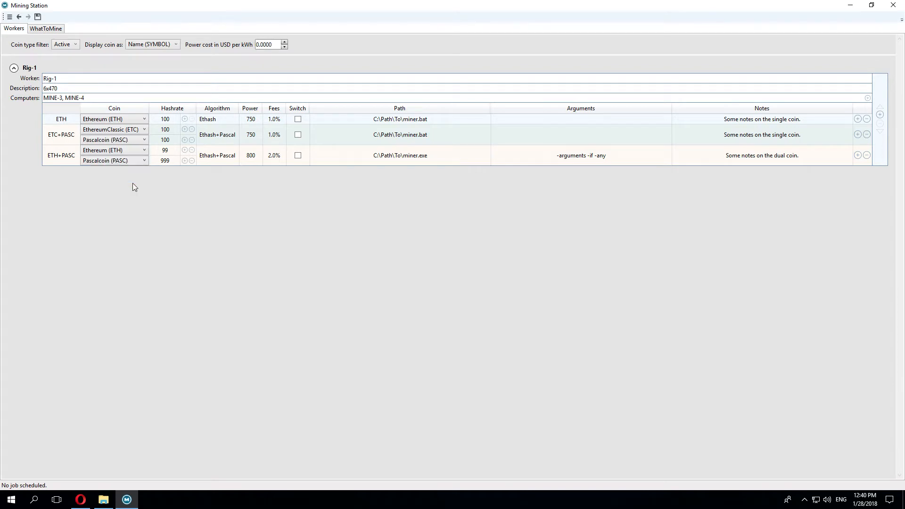
left_click(173, 141)
type("999")
key("Return")
left_click(222, 110)
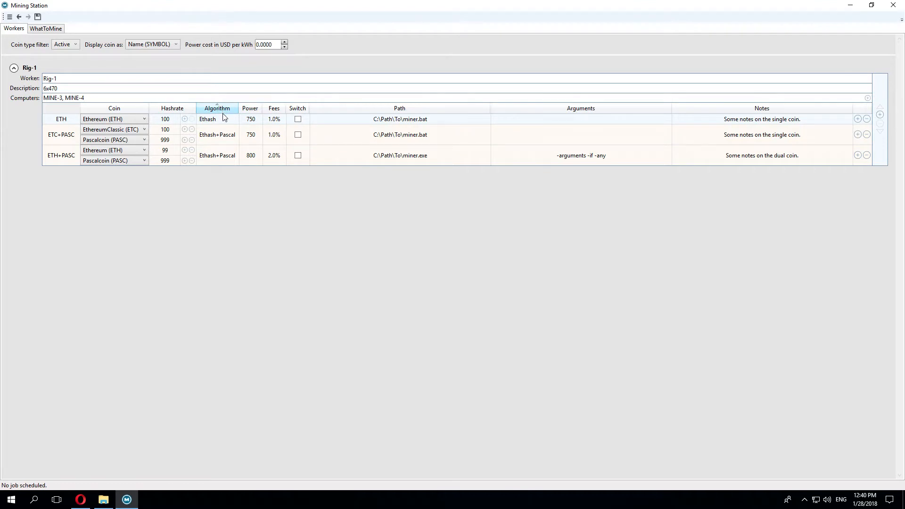
Step: Set the ETC+PASC row's power to 800
double_click(257, 138)
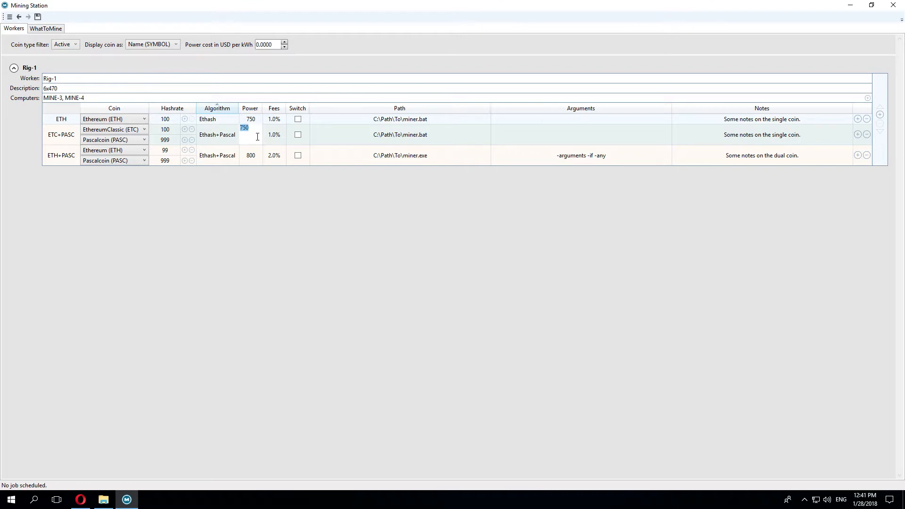
type("800")
key("Return")
left_click(274, 137)
Step: Set the ETC+PASC row's fees to 2.0% and enable switching for it
left_click(275, 139)
type("2")
key("Return")
left_click(298, 135)
Step: Set the ETC+PASC miner path to D:\MINE\claymore ETC nanopool.bat
left_click(391, 136)
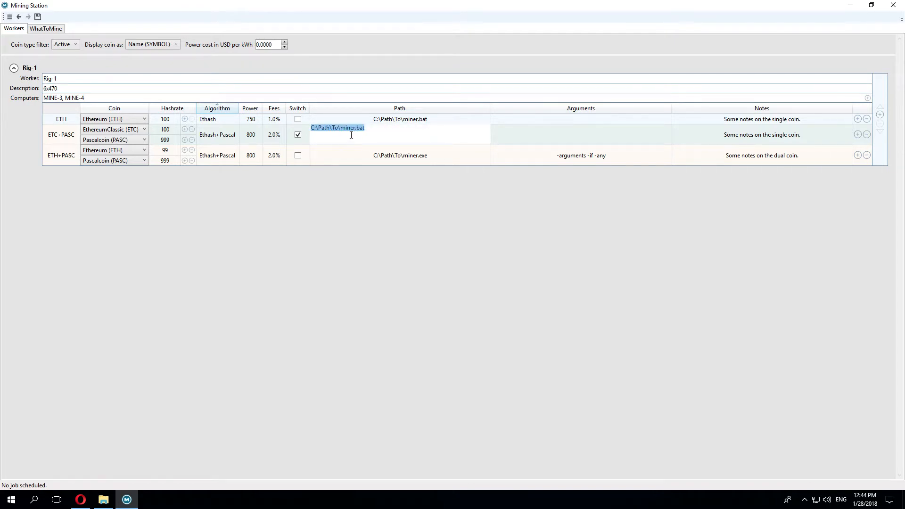
left_click(367, 118)
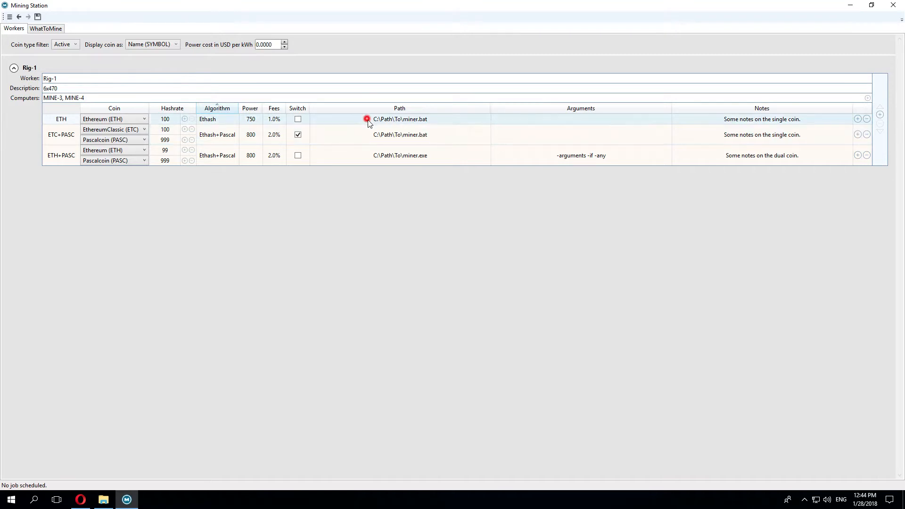
left_click(386, 135)
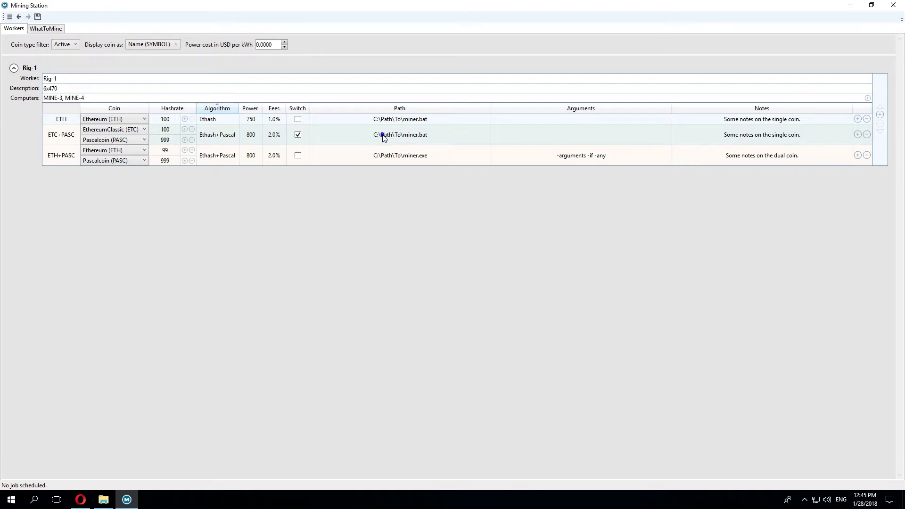
right_click(383, 137)
left_click(408, 164)
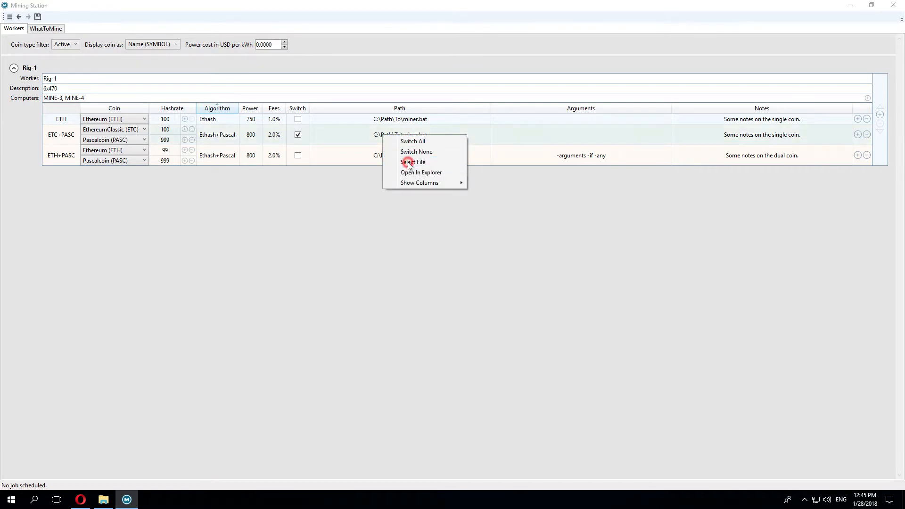
left_click(43, 189)
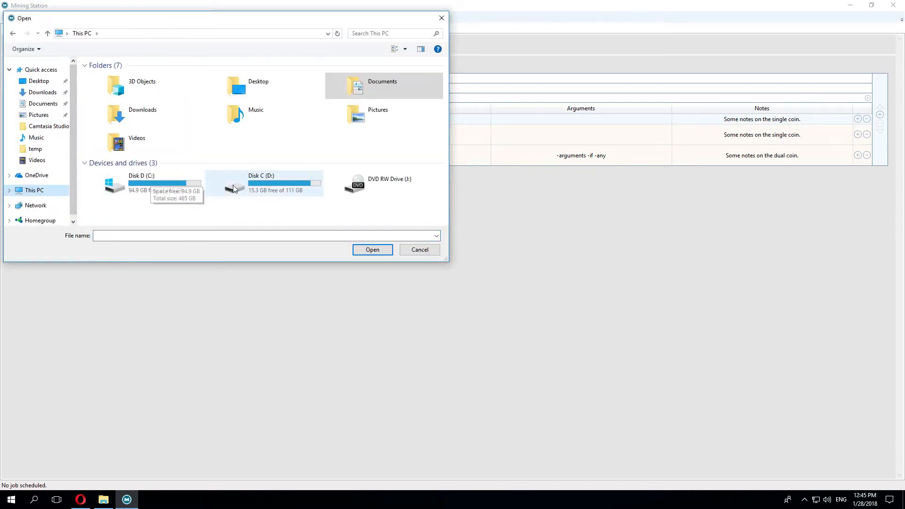
double_click(234, 189)
left_click(104, 87)
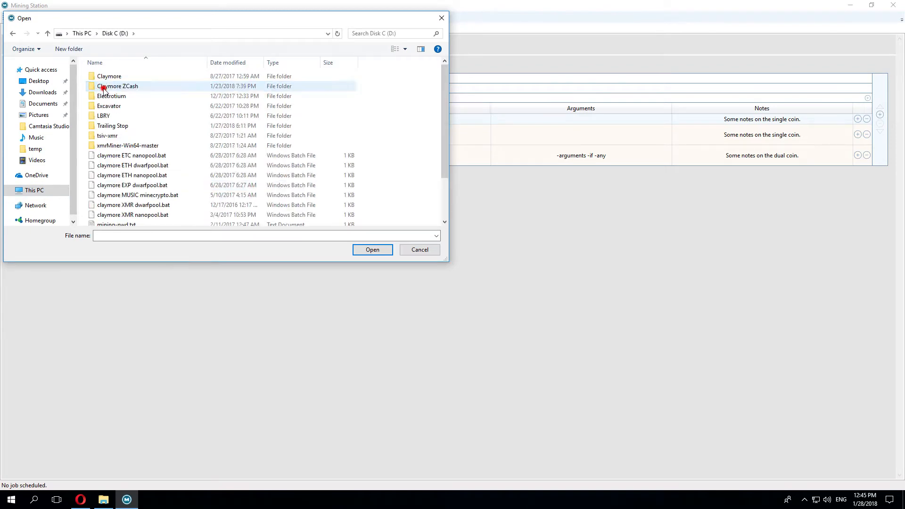
left_click(146, 156)
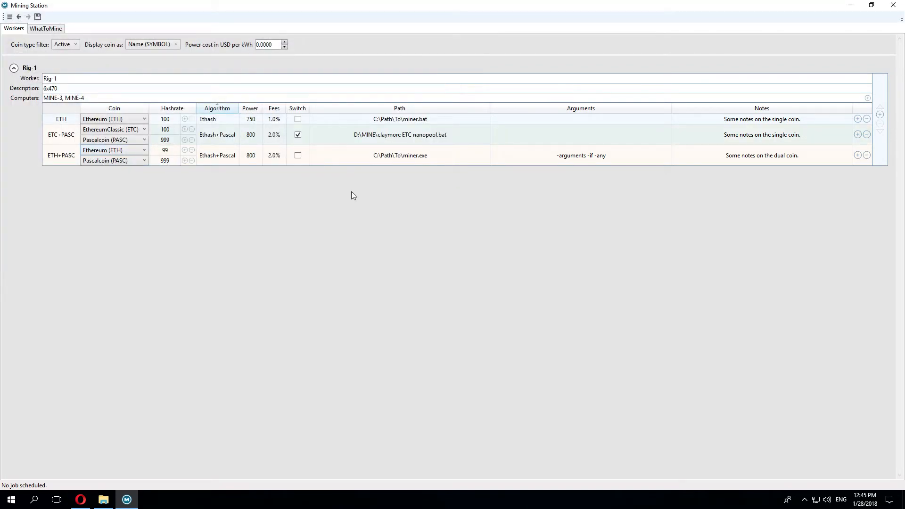
Step: Step through the coin rows' Arguments cells unchanged and select the ETC+PASC Notes cell
left_click(426, 157)
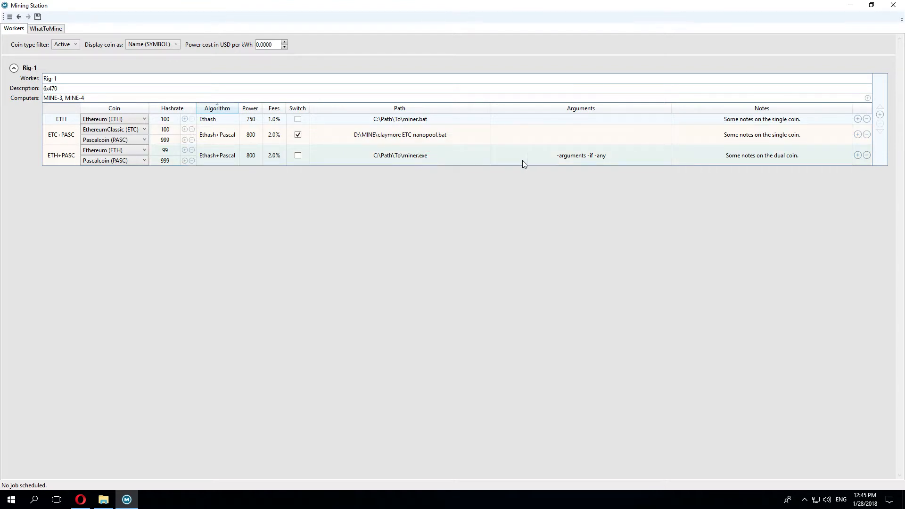
left_click(581, 159)
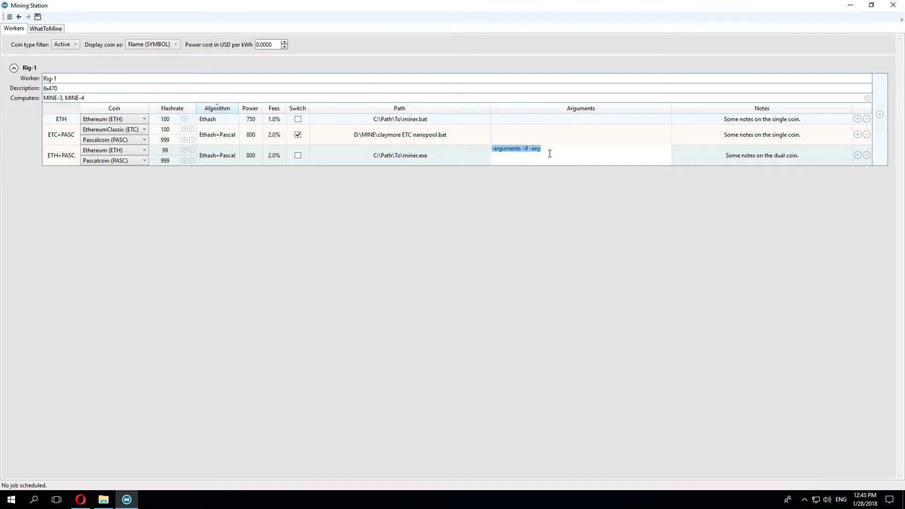
left_click(554, 137)
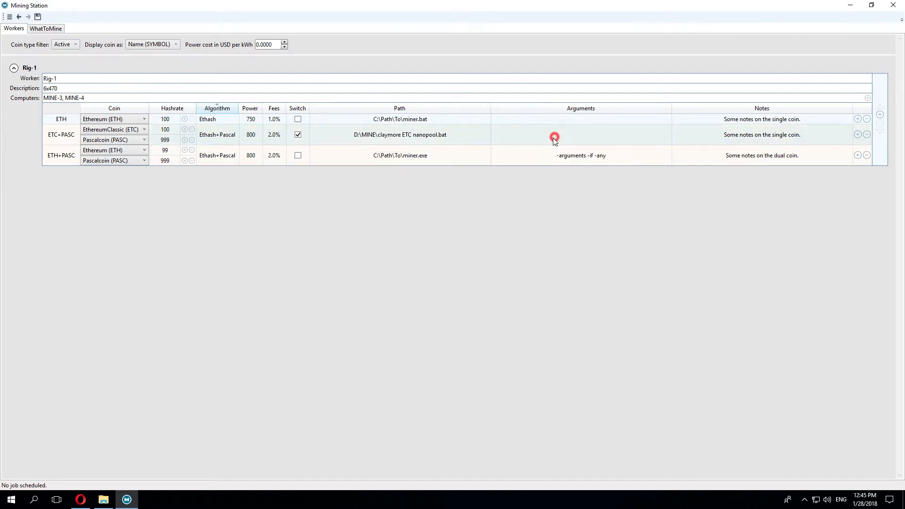
left_click(752, 141)
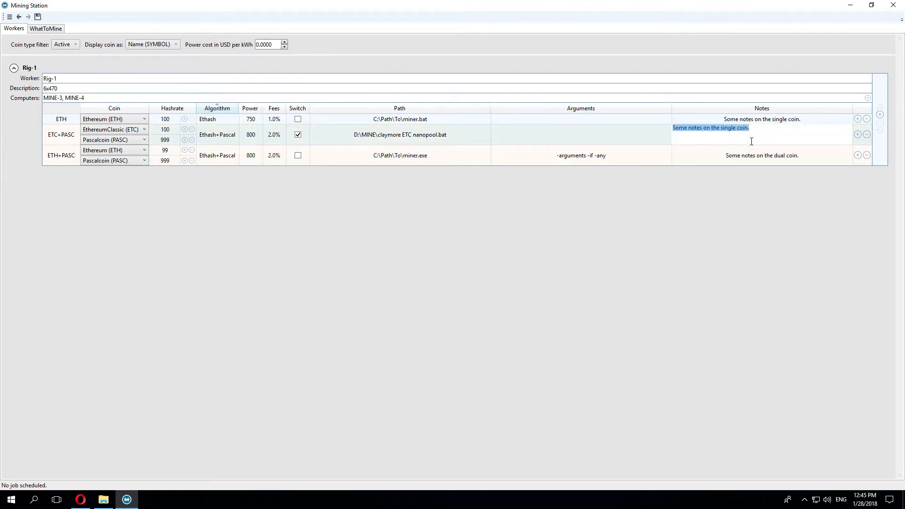
Step: Set the ETC+PASC notes to "My comments" and duplicate the Rig-1 worker
type("My comments")
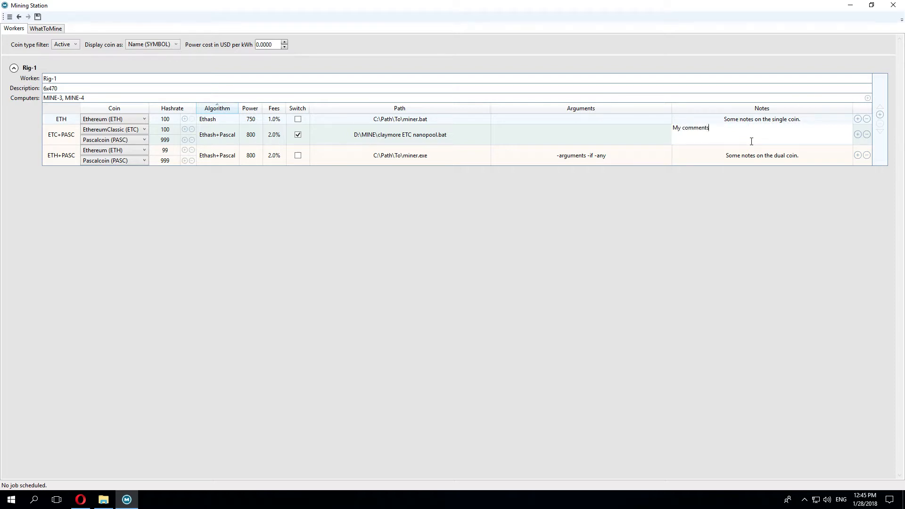
key("Return")
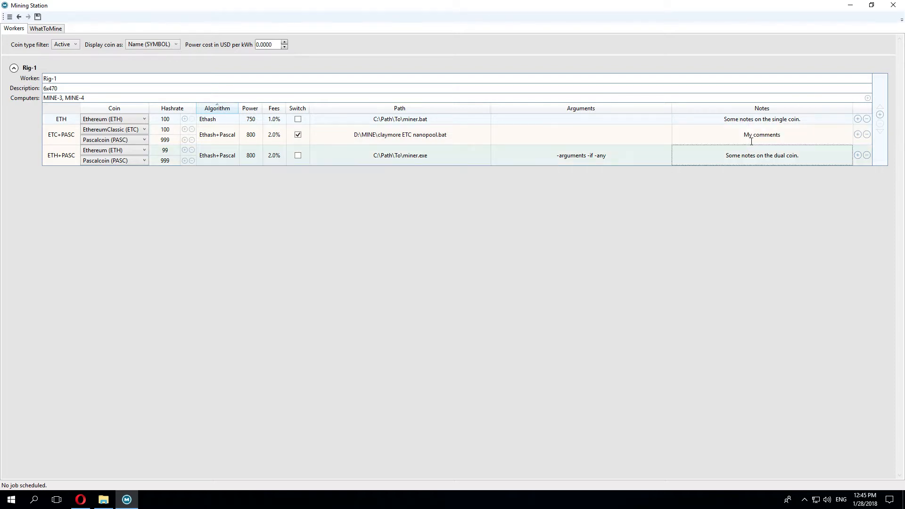
left_click(880, 118)
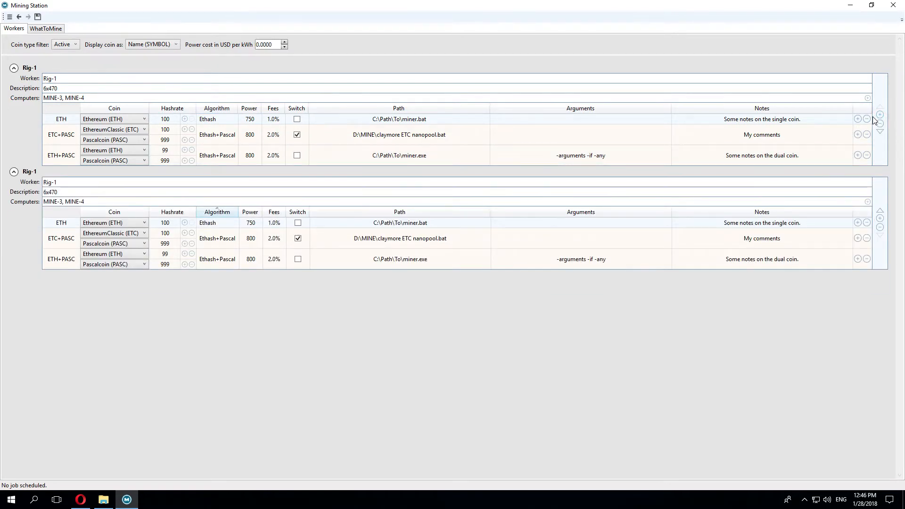
Step: Move the ETH row to the bottom, rename the copy Rig-2, and place it above Rig-1
left_click_drag(445, 120, 444, 152)
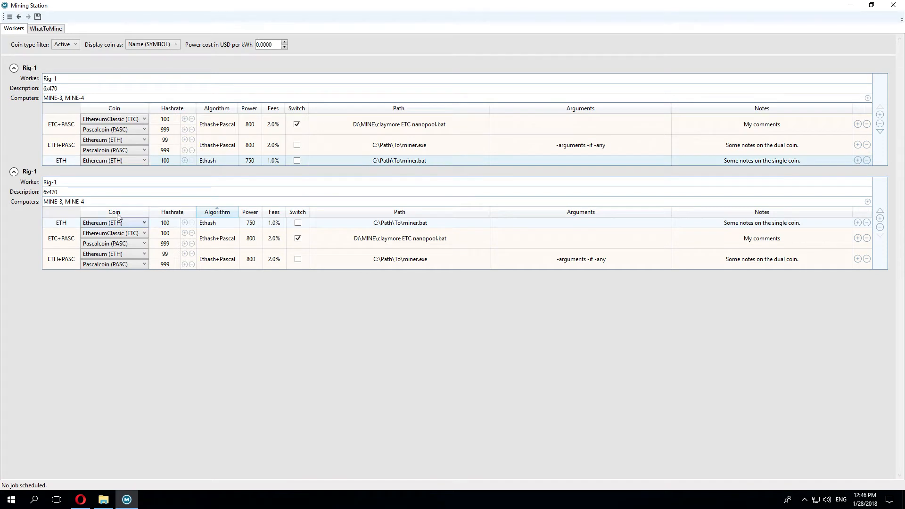
left_click(83, 183)
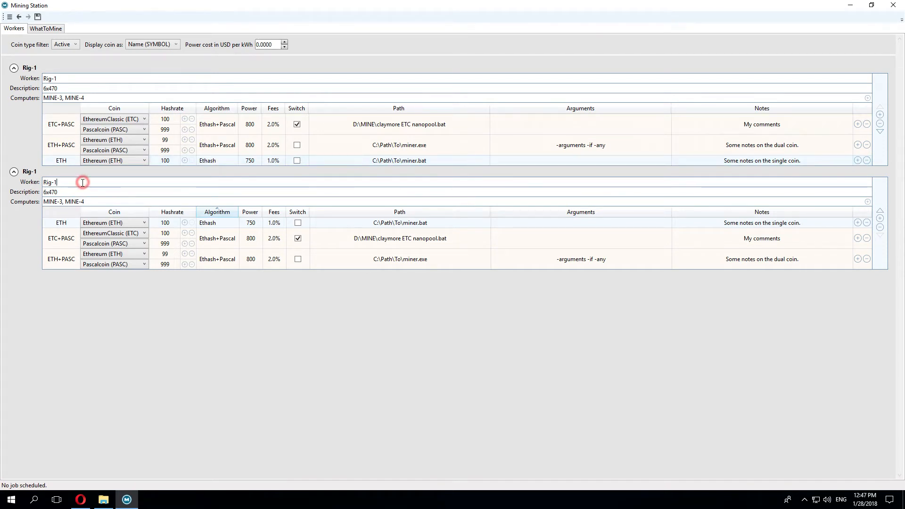
double_click(54, 182)
type("2")
left_click(63, 193)
left_click(34, 171)
left_click_drag(34, 172, 26, 90)
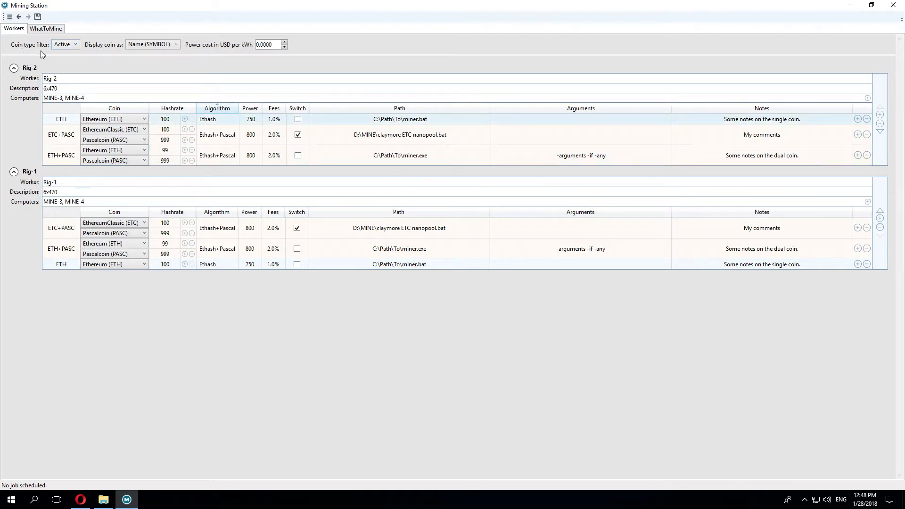
Step: Check Rig-2's ETH coin list and switch the coin type filter to All
left_click(133, 119)
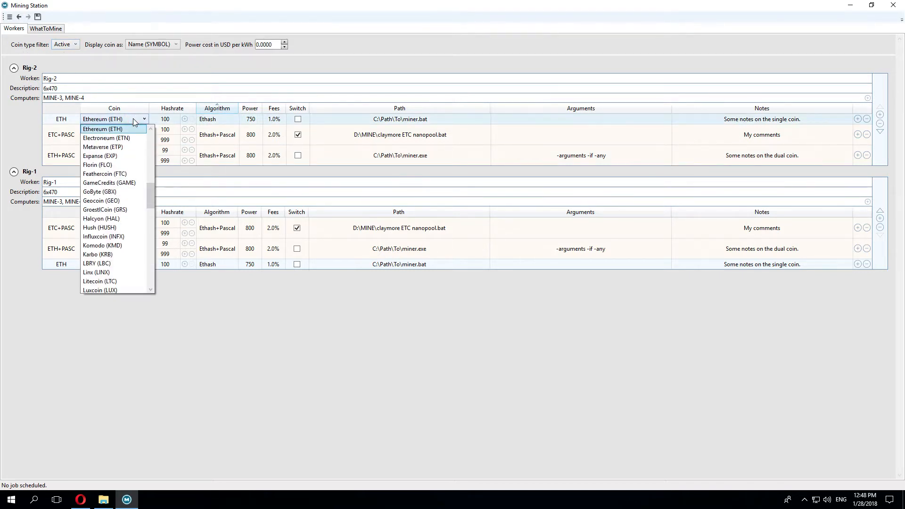
left_click(134, 121)
left_click(68, 45)
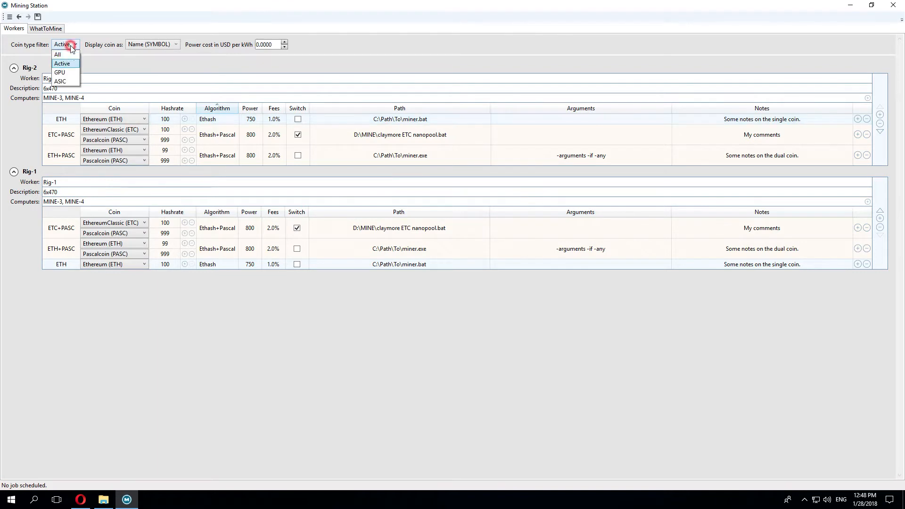
left_click(66, 56)
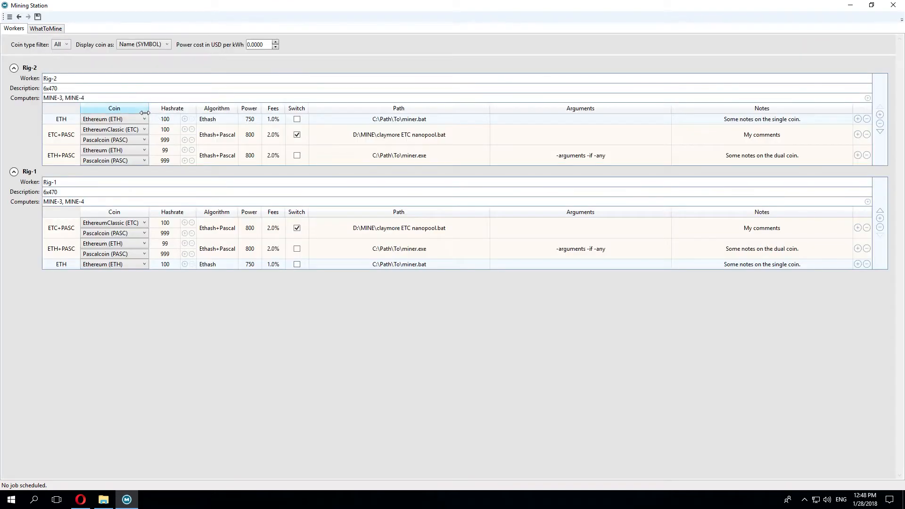
Step: Set the coin type filter to GPU and compare against whattomine.com's GPU coin list
left_click(140, 119)
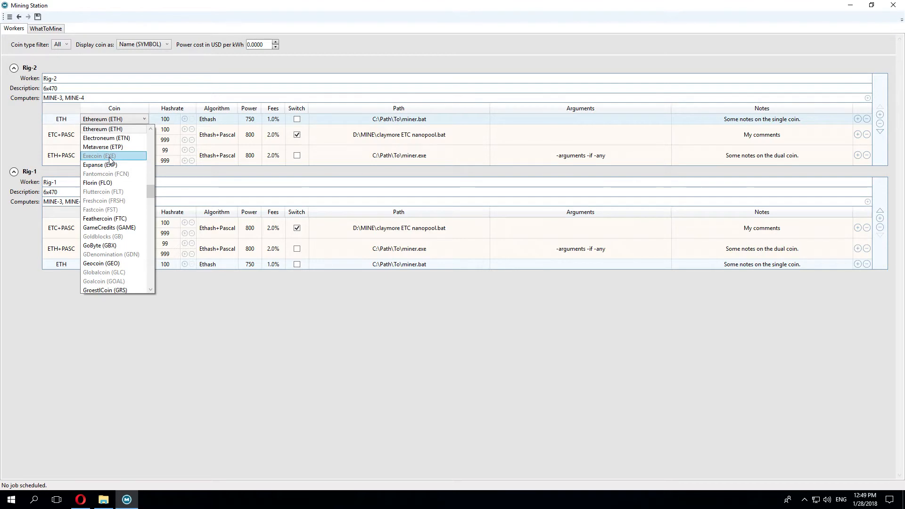
left_click(67, 46)
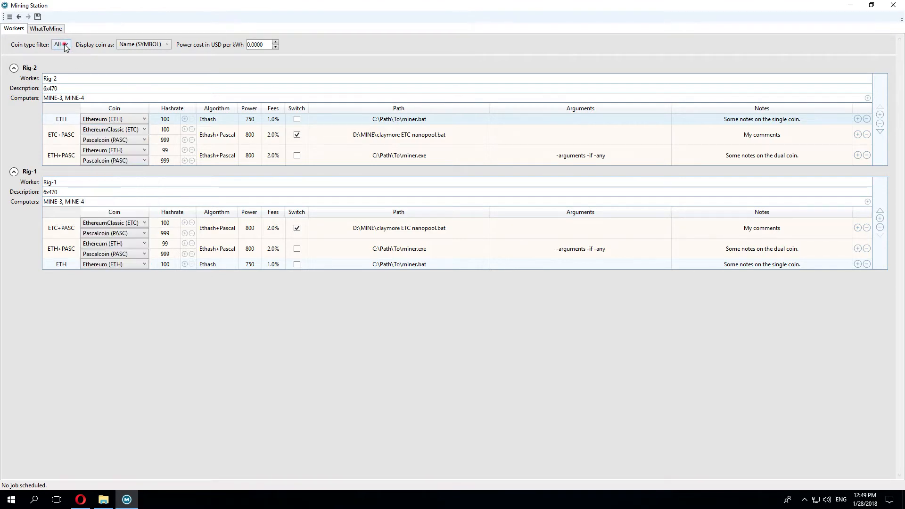
left_click(62, 44)
left_click(64, 73)
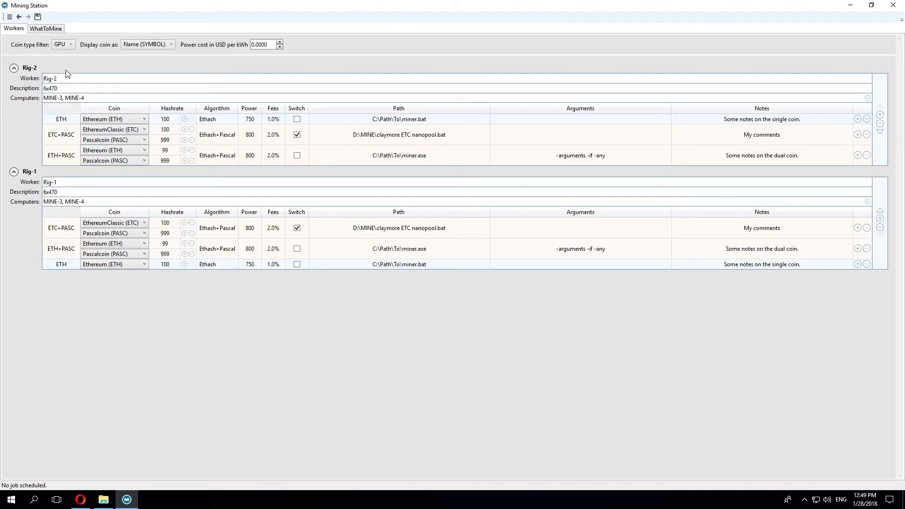
left_click(80, 499)
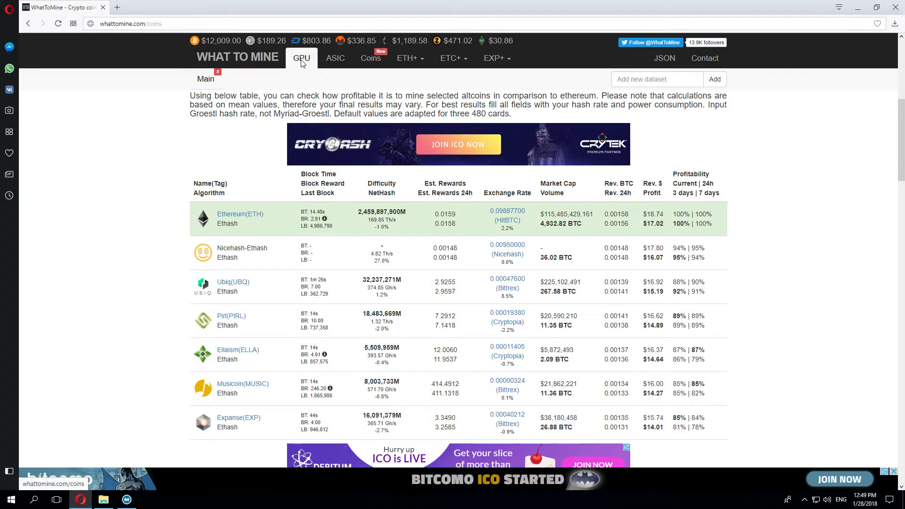
left_click(128, 501)
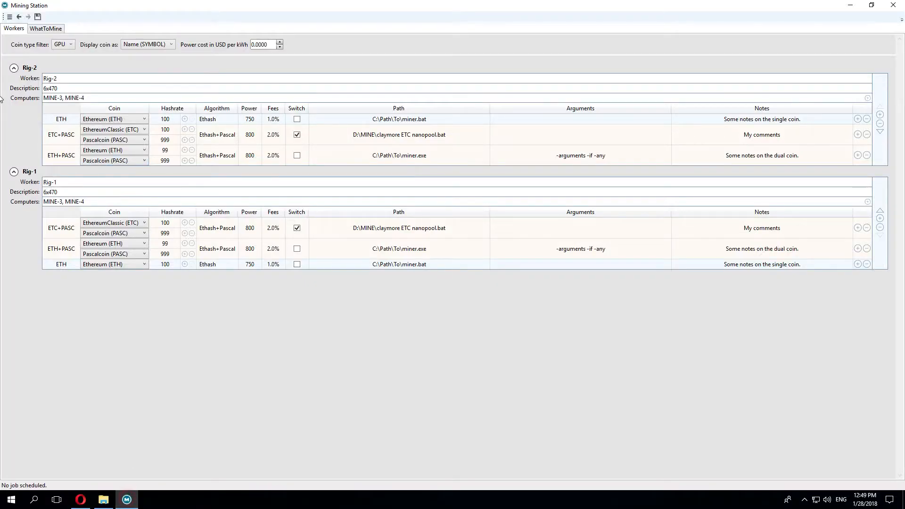
Step: Set the coin type filter back to Active
left_click(65, 44)
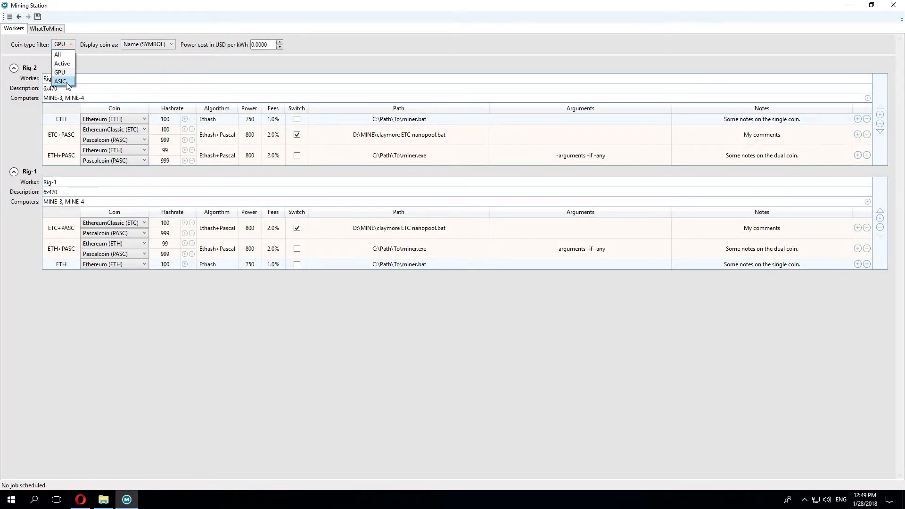
left_click(64, 64)
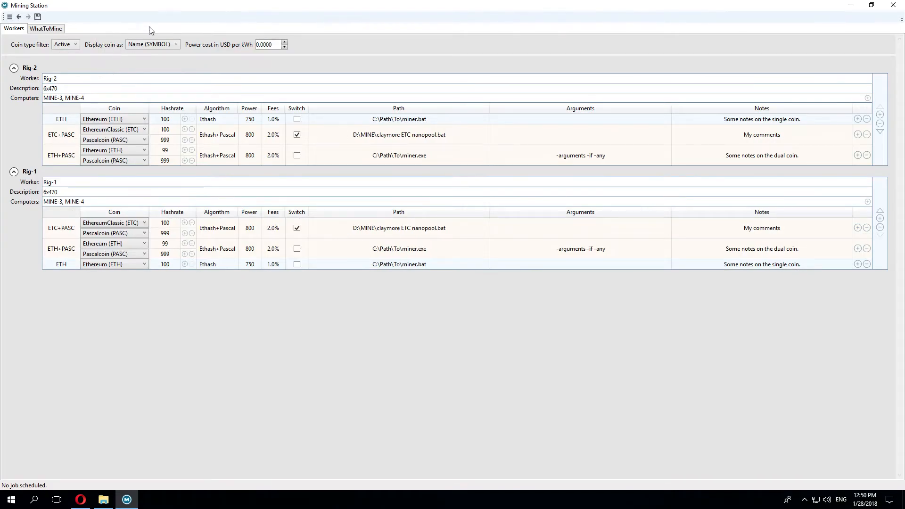
left_click(137, 122)
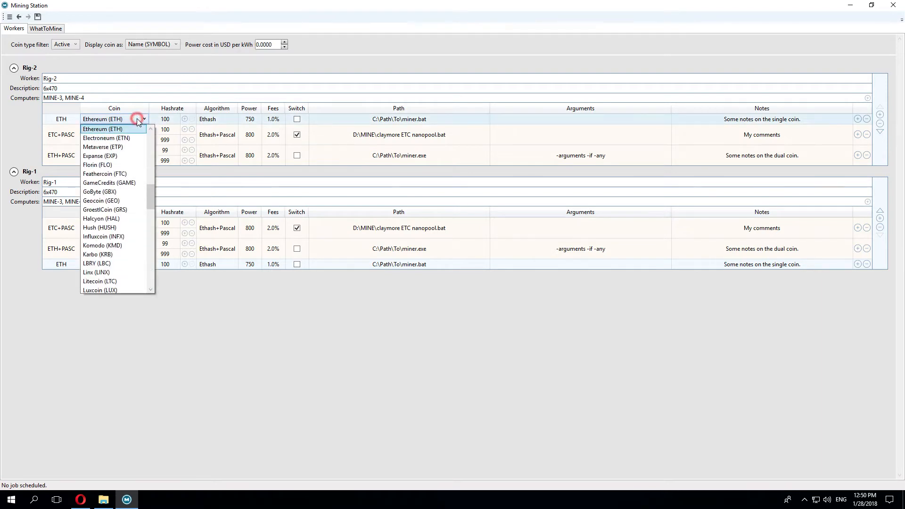
left_click(150, 47)
Step: Cycle coin display through Name and SYMBOL to Name (SYMBOL); set power cost to 0.0628 USD/kWh
left_click(150, 48)
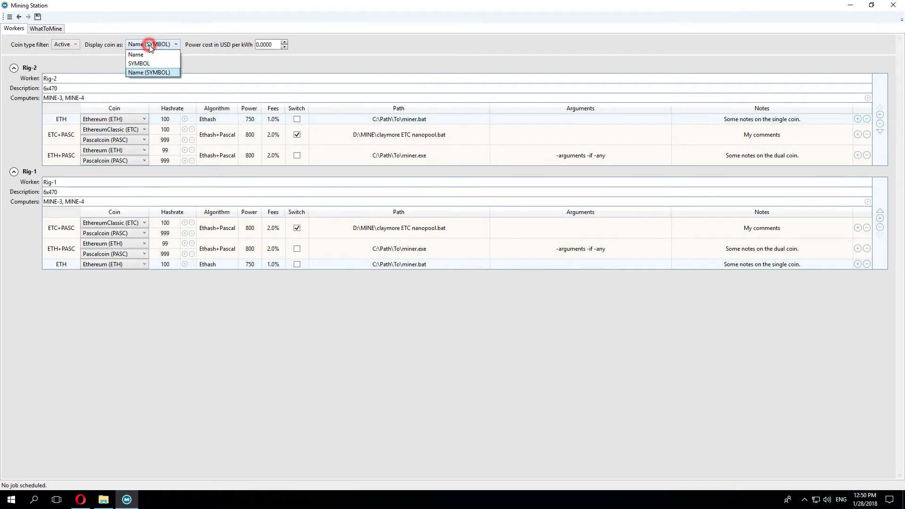
left_click(144, 53)
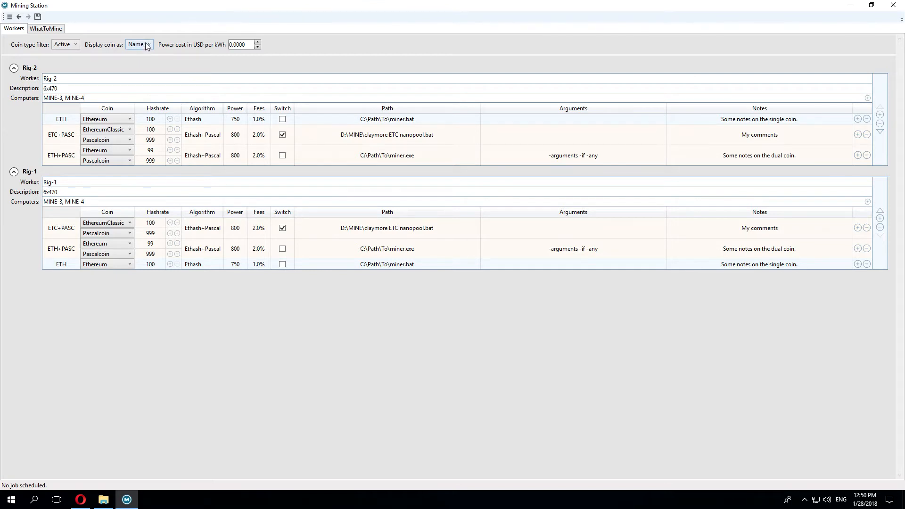
left_click(145, 45)
left_click(146, 64)
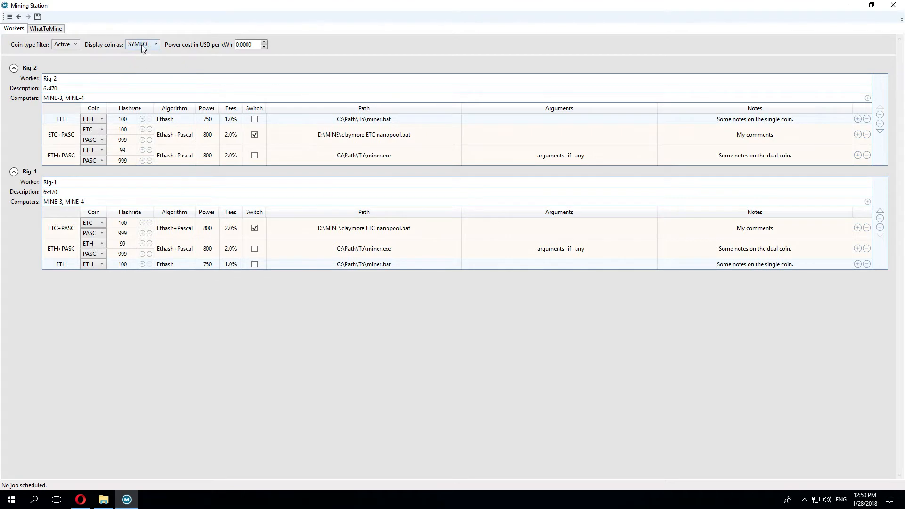
left_click(141, 45)
left_click(141, 73)
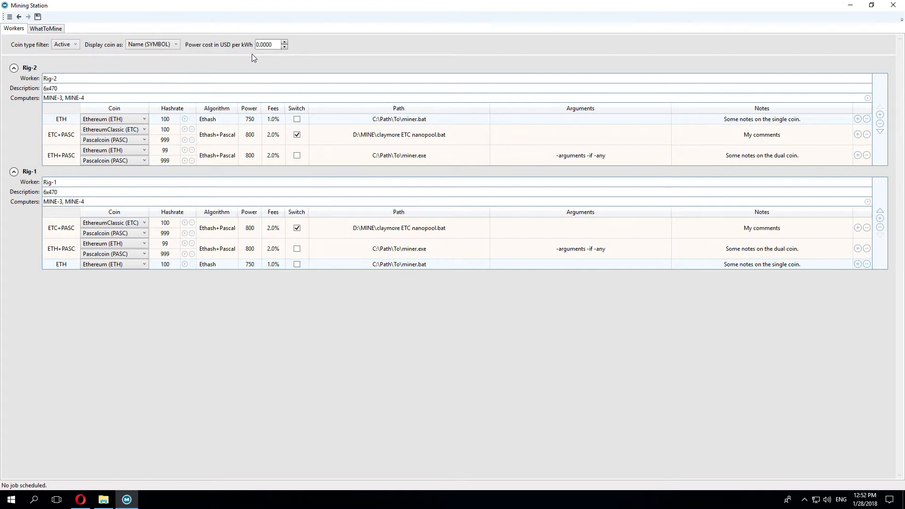
left_click(262, 45)
type("0.0628")
Step: Save the worker setup and bring up the WhatToMine page listing MINE-1 to MINE-4
left_click(39, 18)
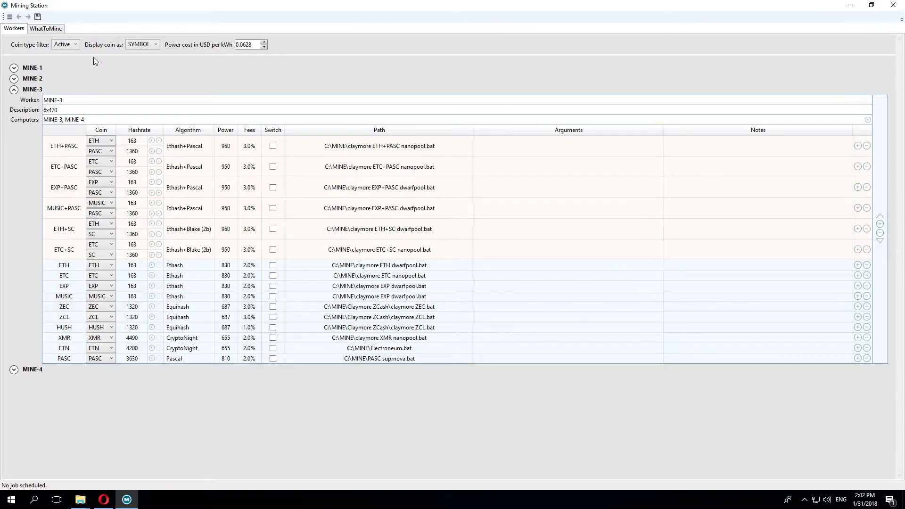
left_click(47, 28)
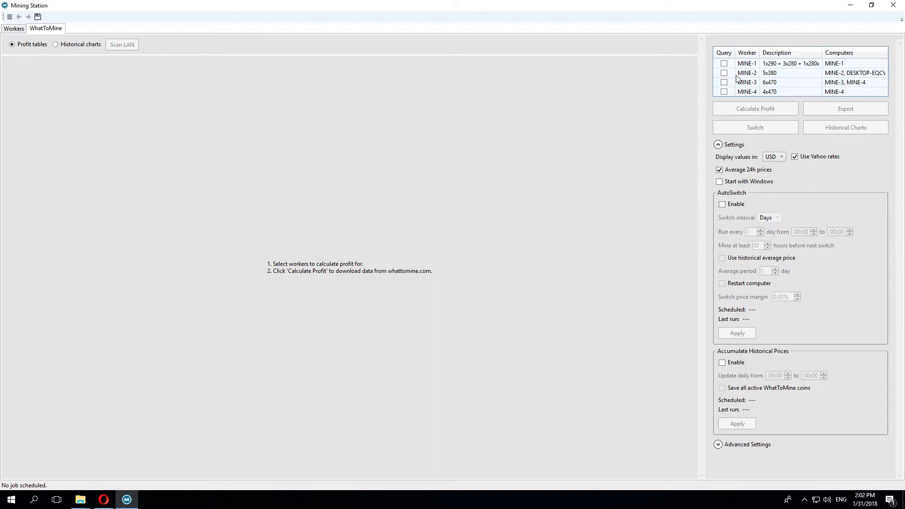
Step: Include MINE-2 and MINE-3 in the query and calculate their profit tables
left_click(724, 73)
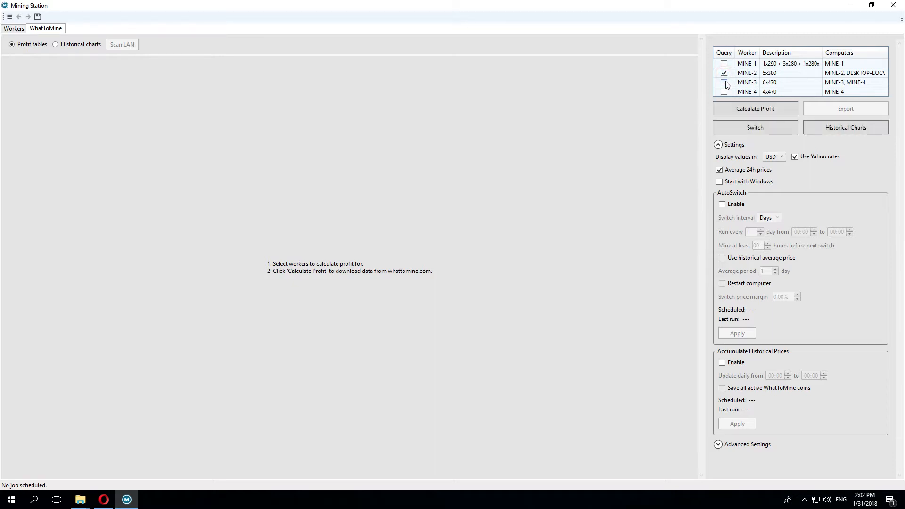
left_click(725, 83)
left_click(749, 110)
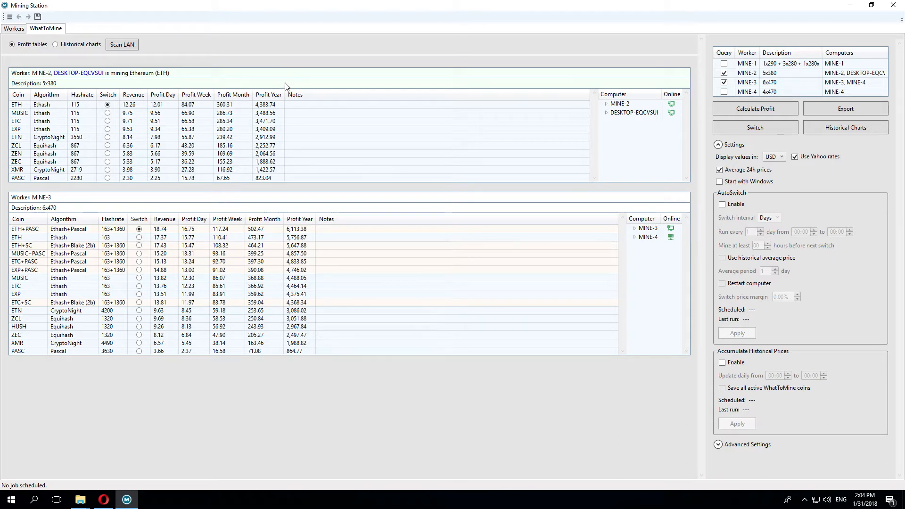
Step: Mark DESKTOP-EQCVSUI to switch to ETC and start the switch, raising an ETH-more-profitable warning
left_click(608, 113)
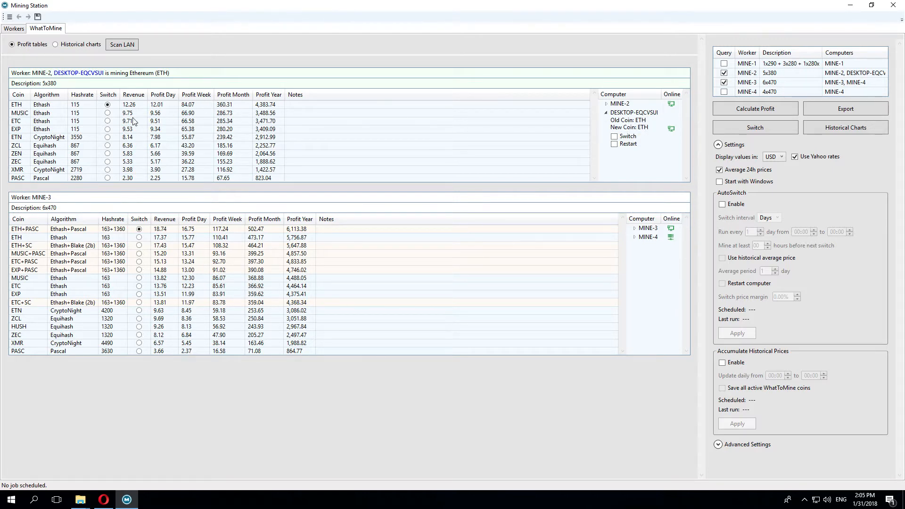
left_click(107, 121)
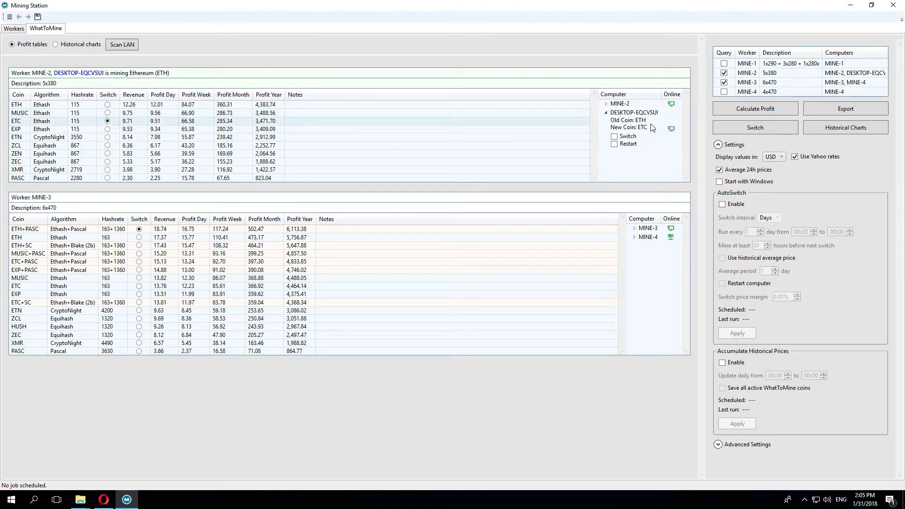
left_click(614, 136)
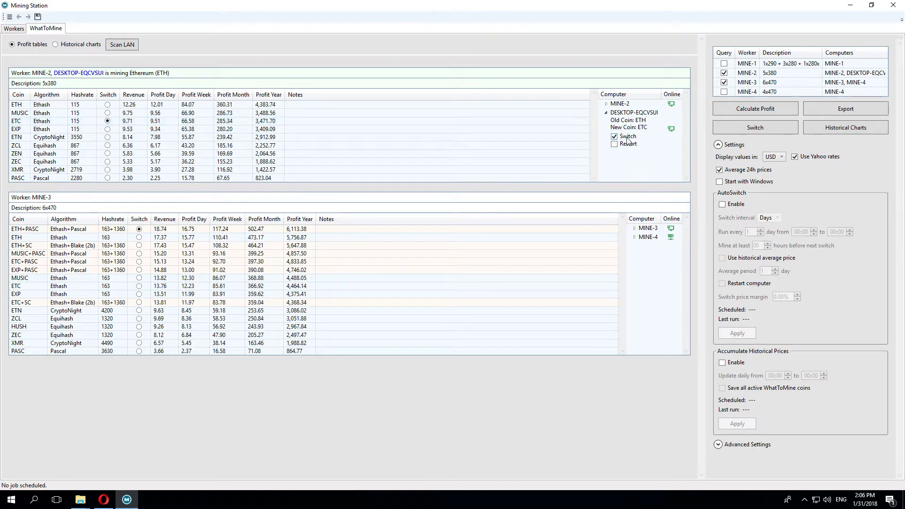
left_click(760, 129)
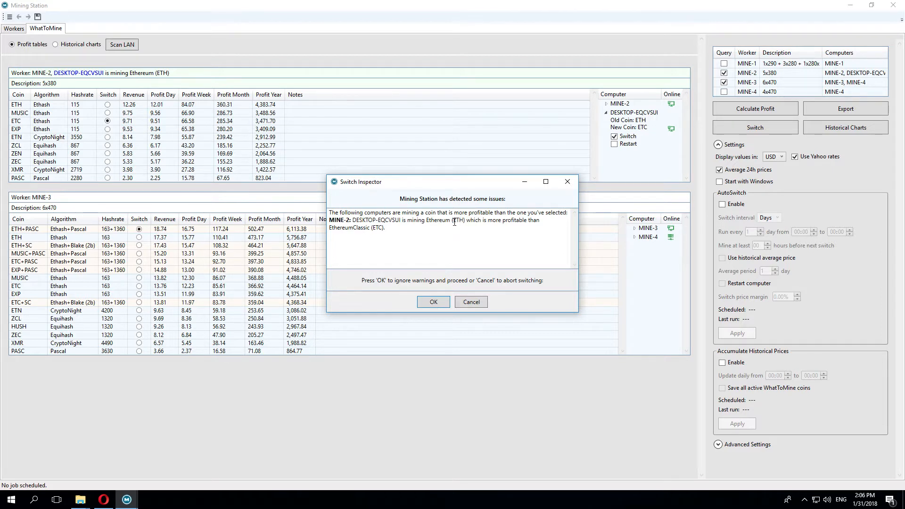
Step: Accept the warning and run MINE-2's ETH-to-ETC switch until it finishes successfully
left_click(434, 303)
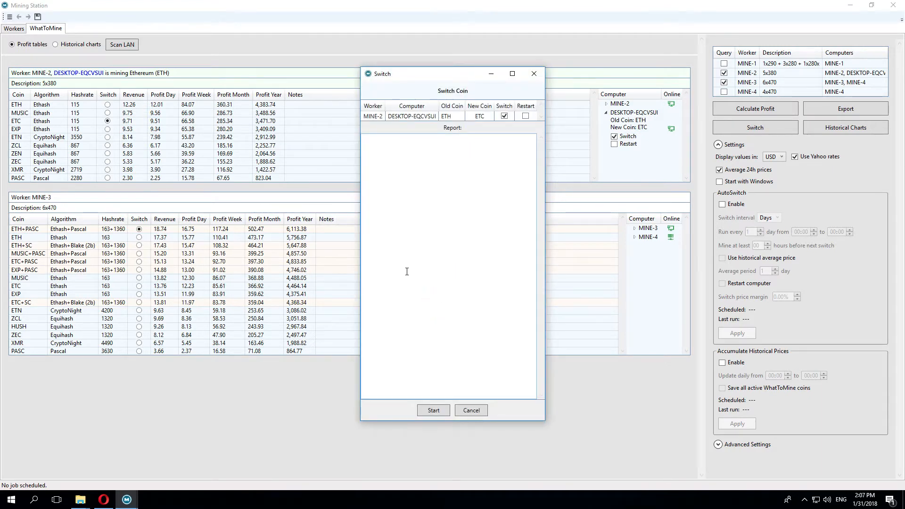
left_click(434, 410)
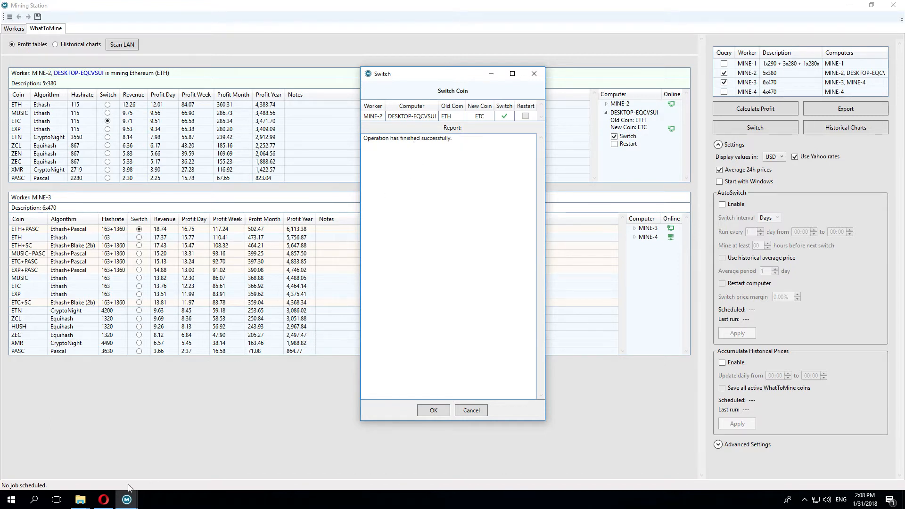
left_click(80, 499)
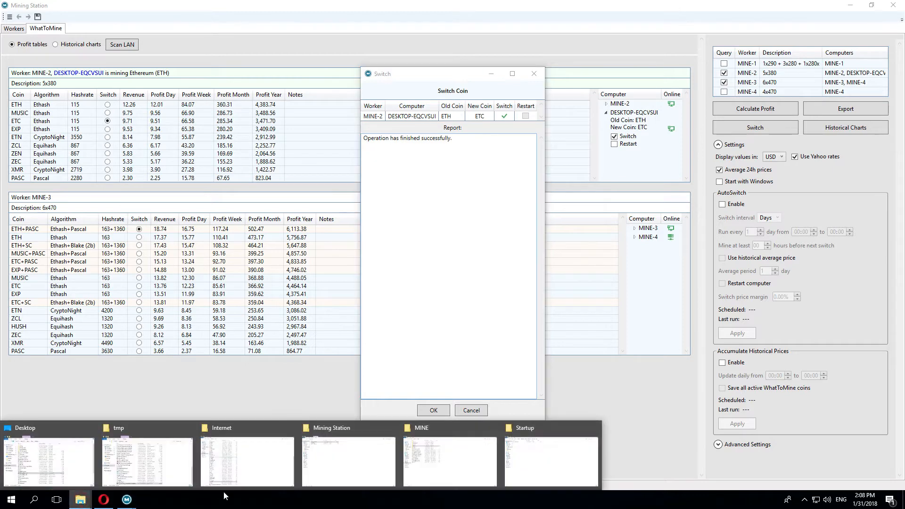
Step: Inspect the Startup folder's full path and its start-miner-ETC shortcut in File Explorer
left_click(542, 469)
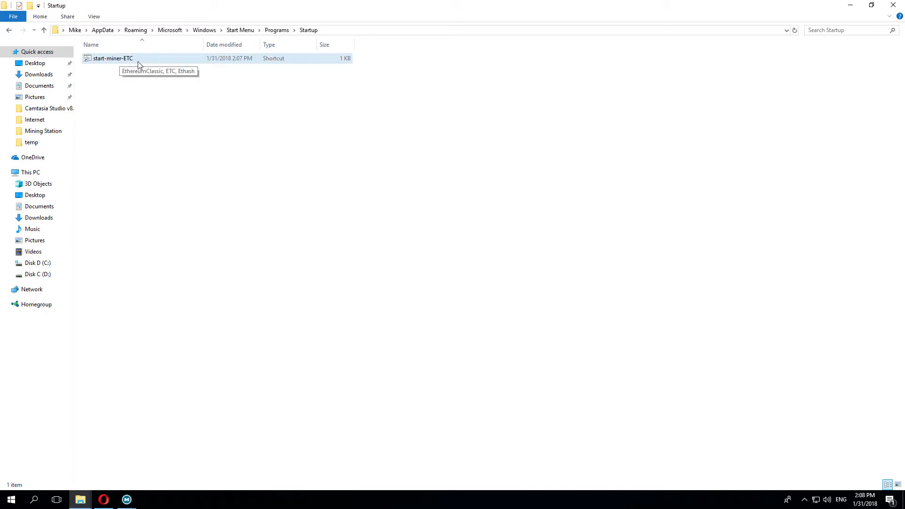
left_click(341, 30)
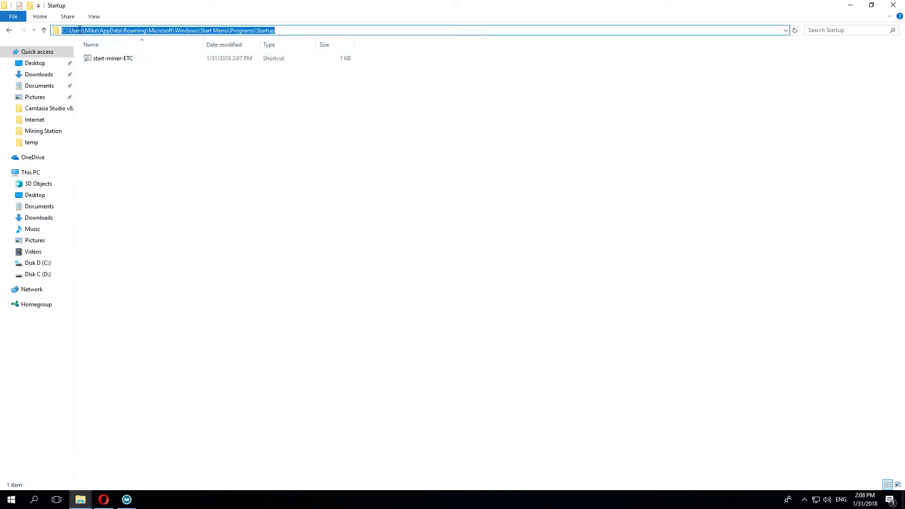
left_click(78, 30)
double_click(91, 30)
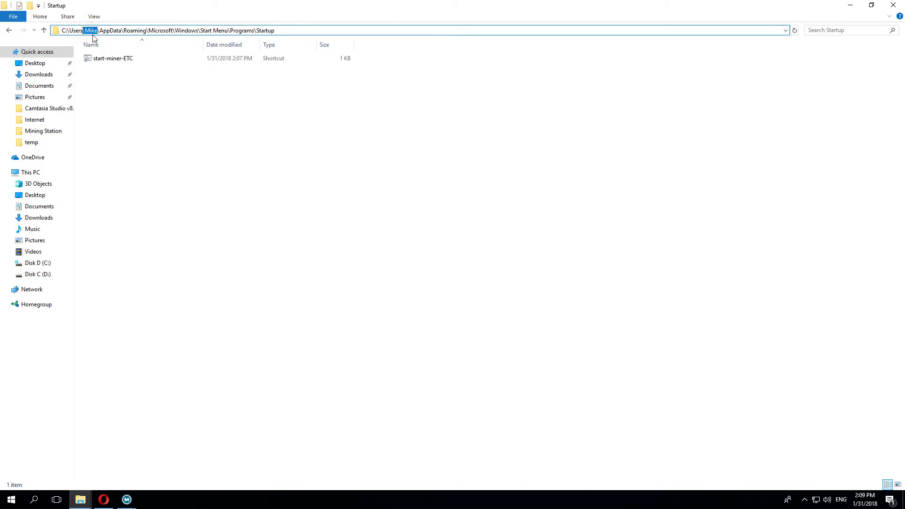
left_click(105, 30)
left_click(136, 30)
left_click(155, 30)
left_click(185, 30)
left_click(213, 30)
left_click_drag(237, 30, 241, 30)
left_click(267, 30)
left_click(127, 499)
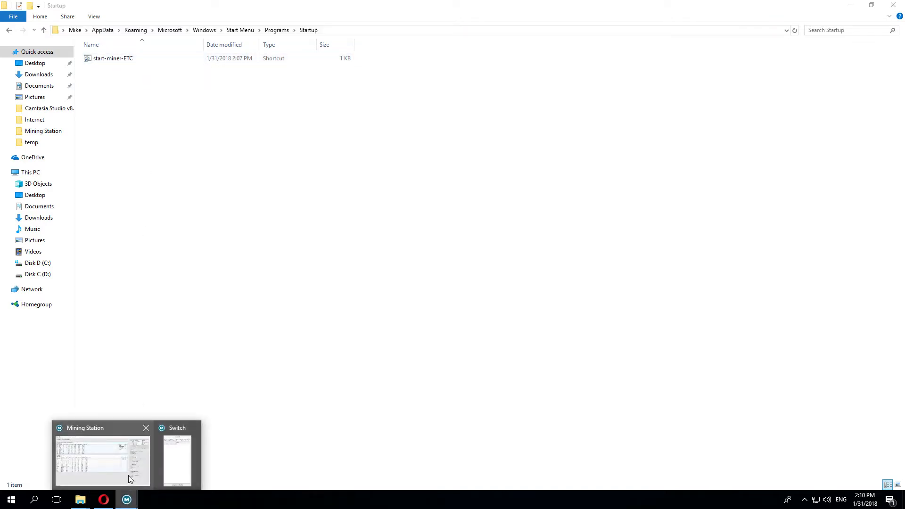
Step: Close the Switch Coin report and tick Restart for DESKTOP-EQCVSUI
left_click(130, 478)
left_click(434, 410)
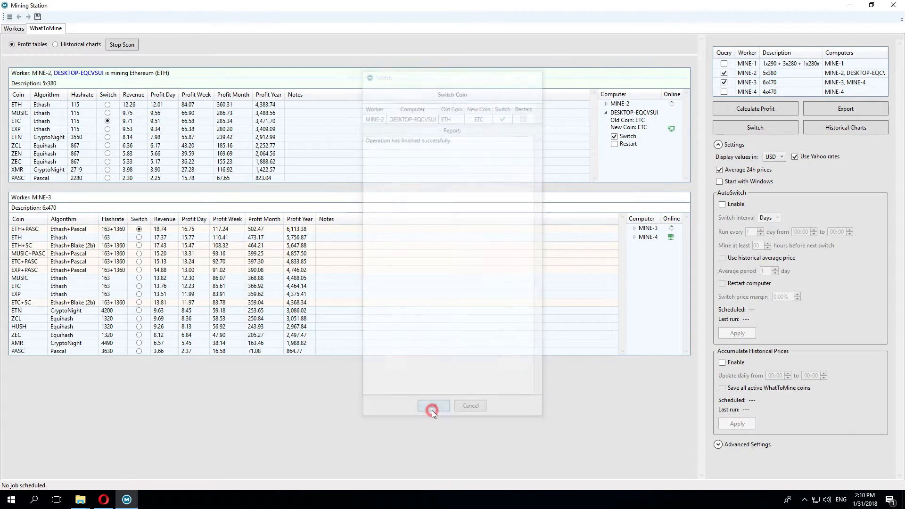
left_click(614, 144)
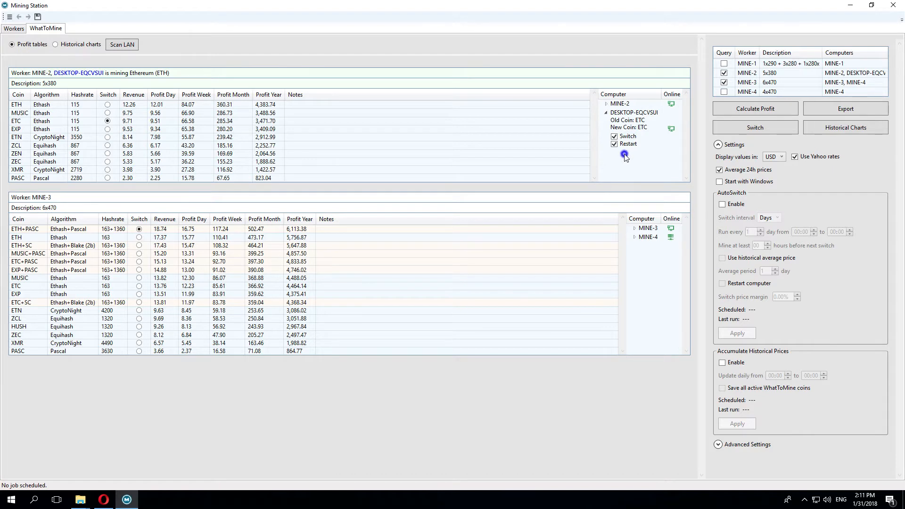
Step: Expand all computers, mark every computer in all workers to switch, and untick DESKTOP-EQCVSUI Restart
right_click(625, 154)
left_click(744, 175)
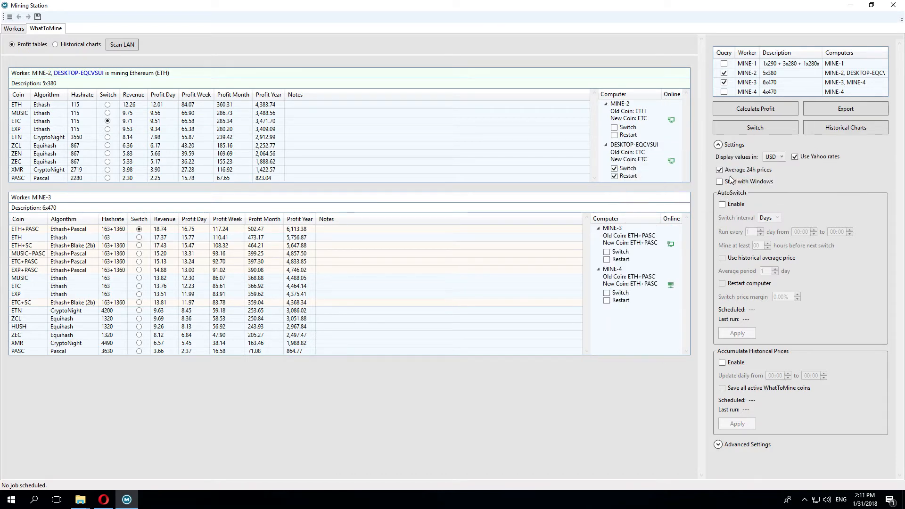
right_click(646, 168)
mouse_move(665, 184)
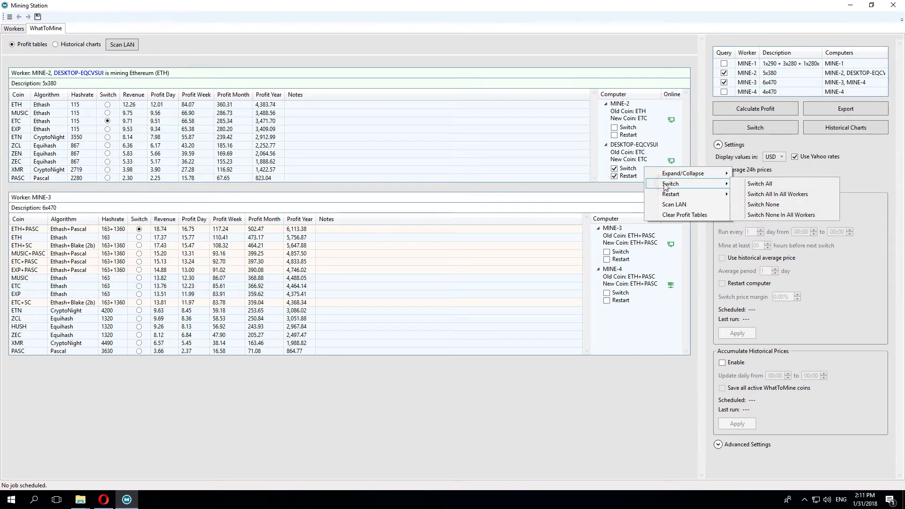
left_click(796, 194)
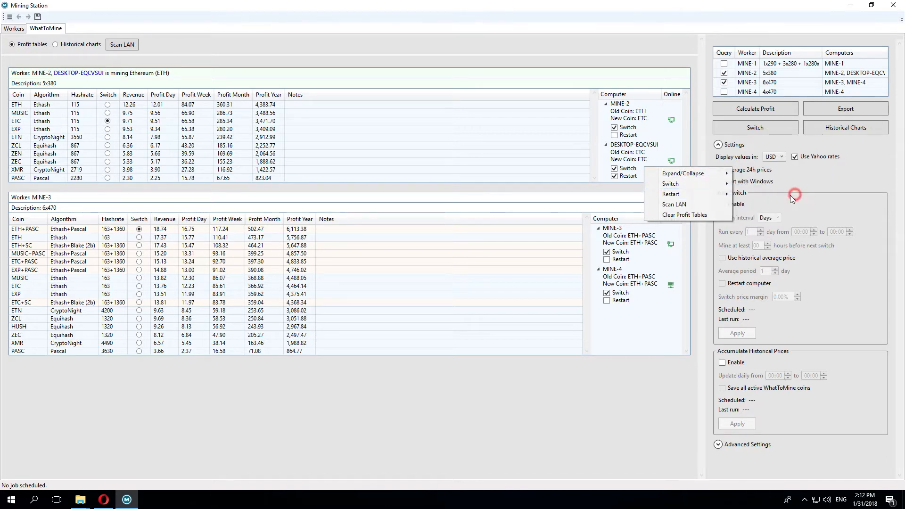
left_click(615, 176)
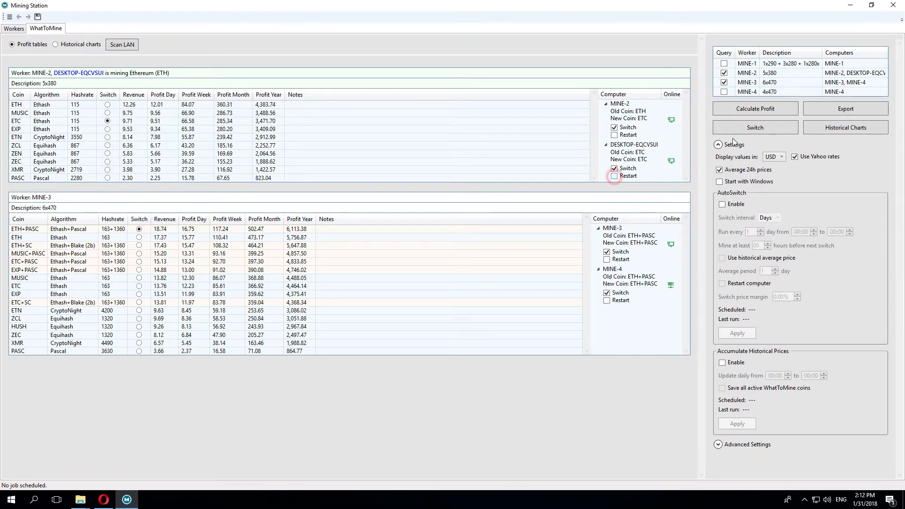
Step: Switch all marked computers past the warnings, adding MINE-4 and setting every computer to restart
left_click(754, 128)
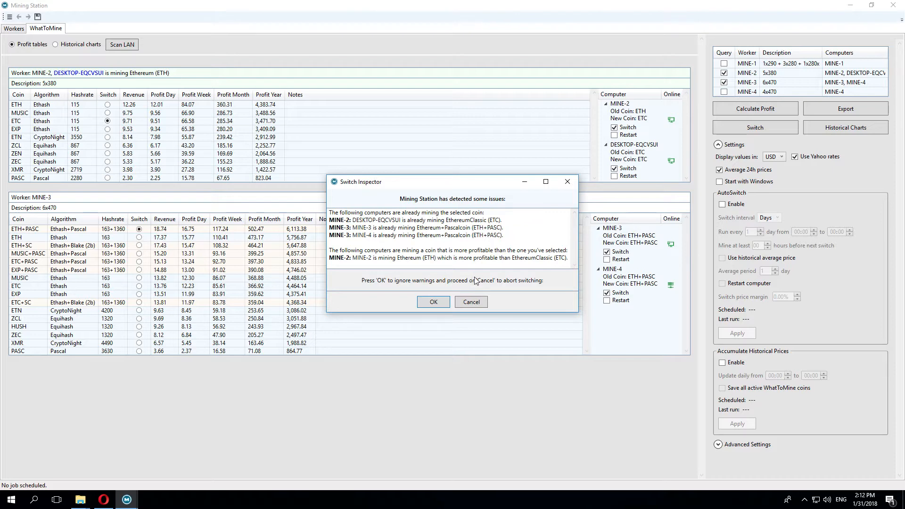
left_click(439, 303)
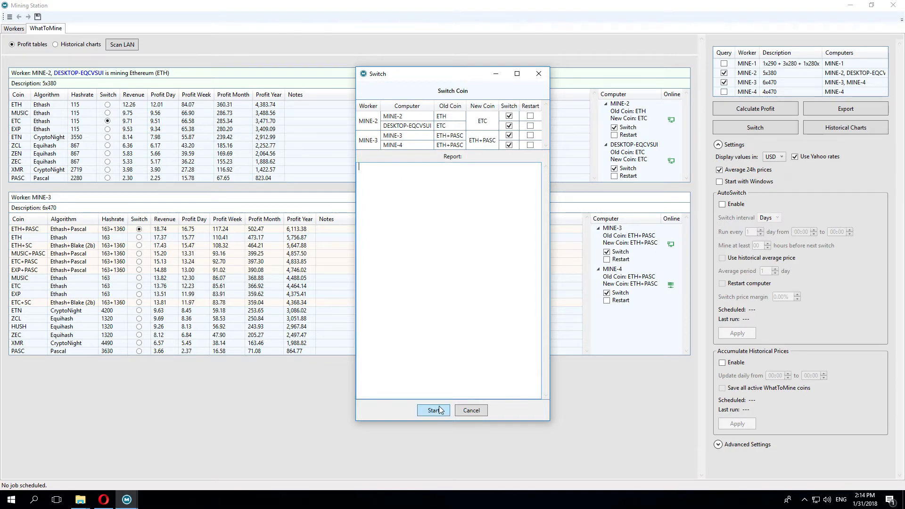
left_click(509, 145)
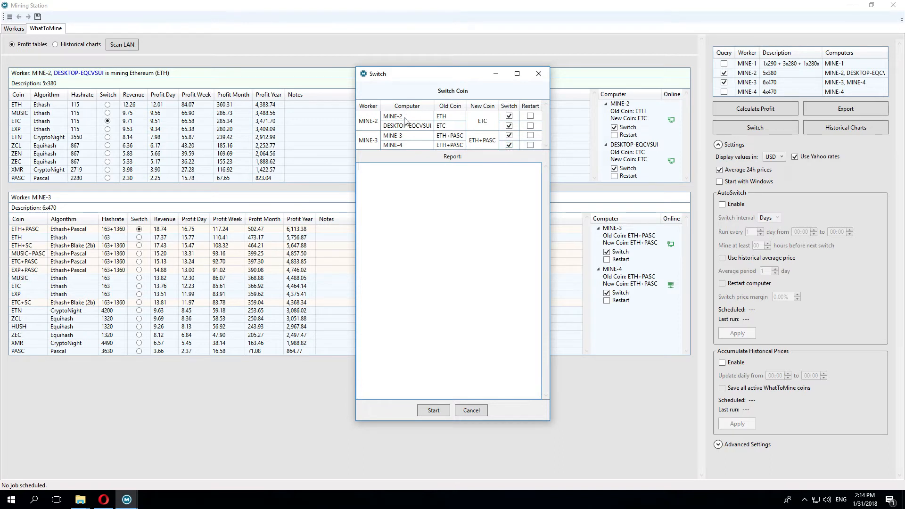
right_click(537, 116)
left_click(559, 143)
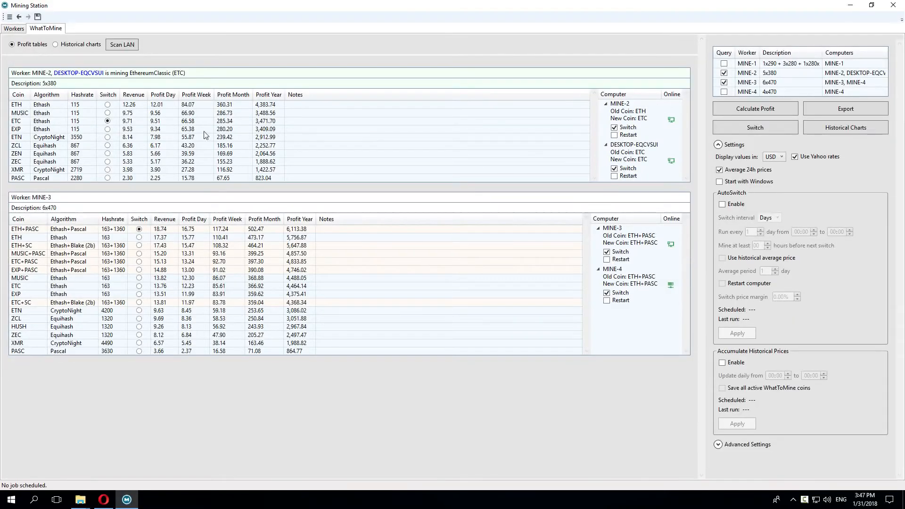
Step: Change the display currency, turn off 24-hour average prices, and recalculate profit
left_click(780, 158)
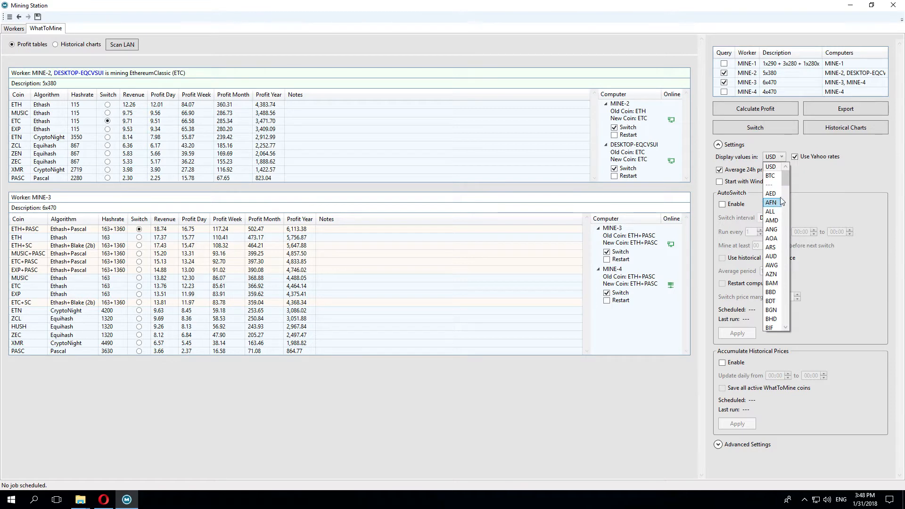
left_click_drag(785, 179, 788, 218)
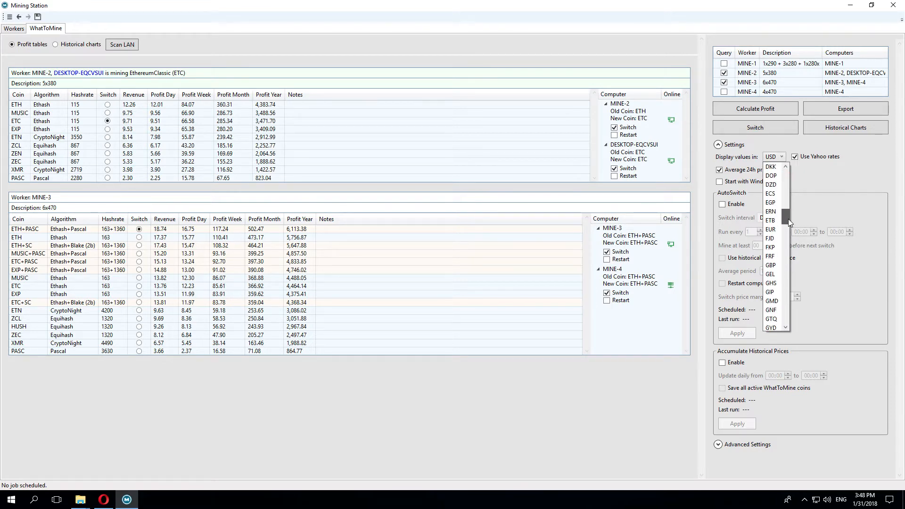
left_click(775, 229)
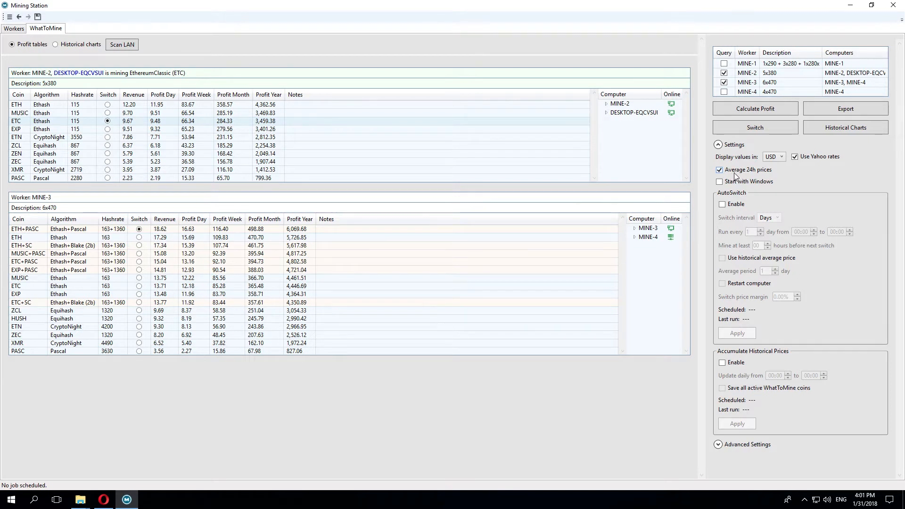
left_click(720, 170)
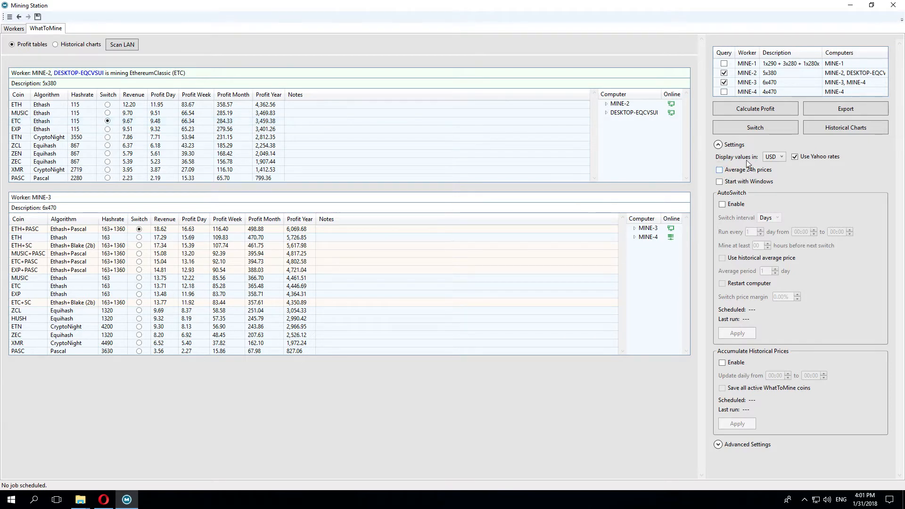
left_click(736, 109)
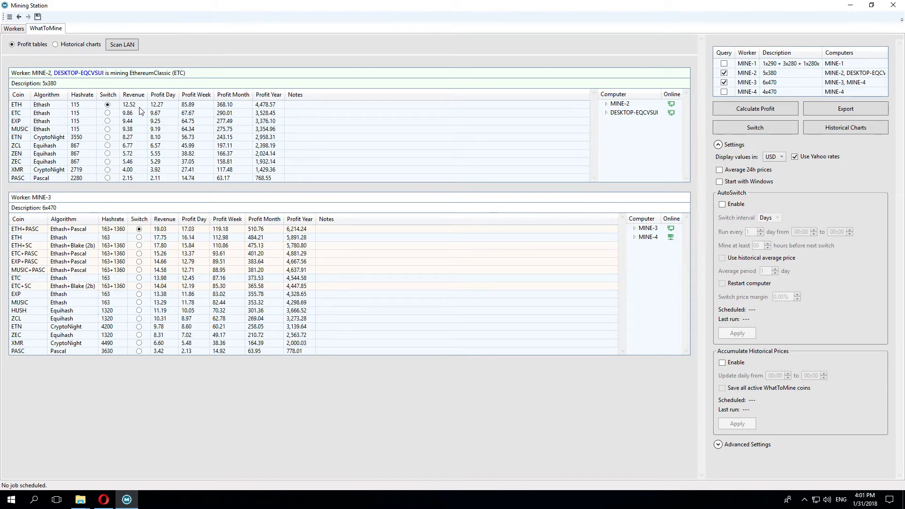
left_click(103, 500)
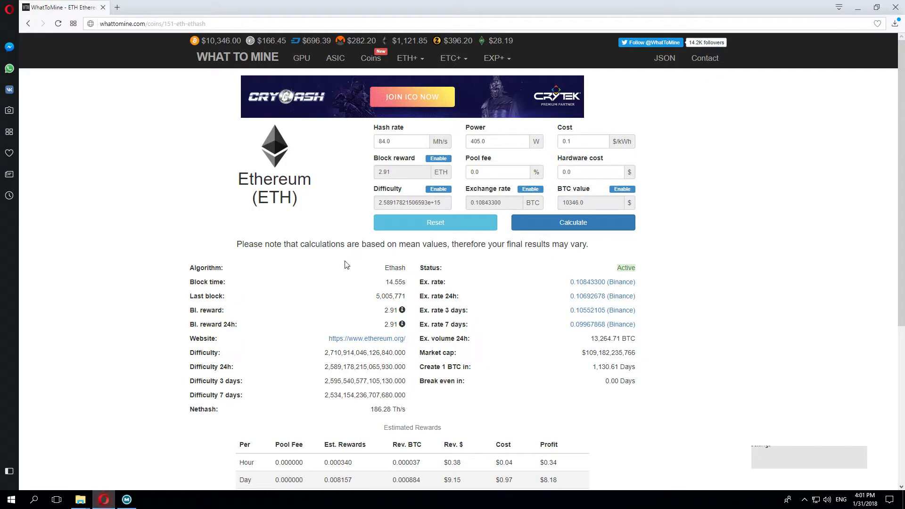
double_click(401, 146)
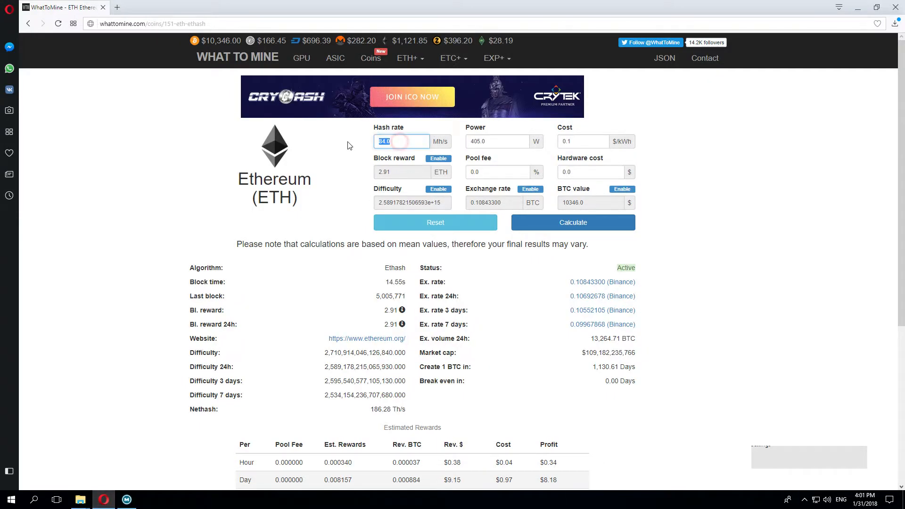
type("115")
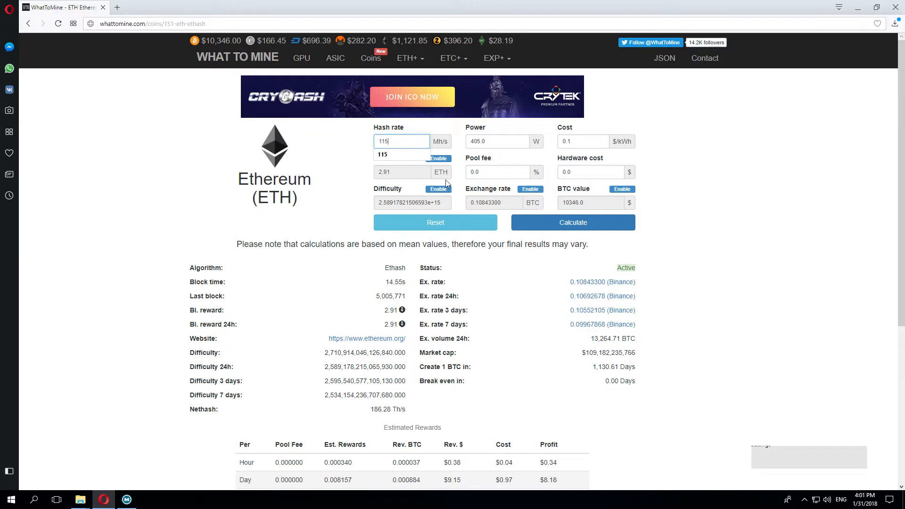
key("Return")
scroll(359, 293, "down", 5)
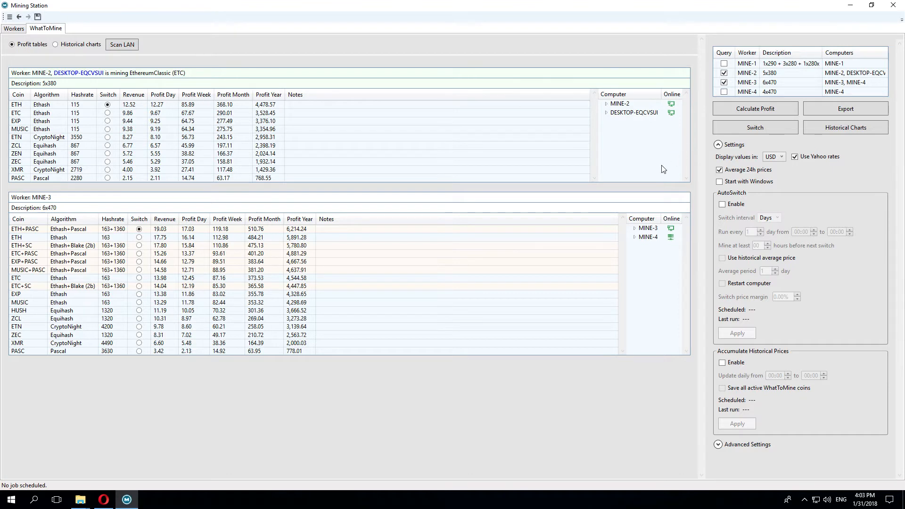
Step: Enable AutoSwitch to run every 1 day between 10:00 and 11:00, then apply it
left_click(720, 182)
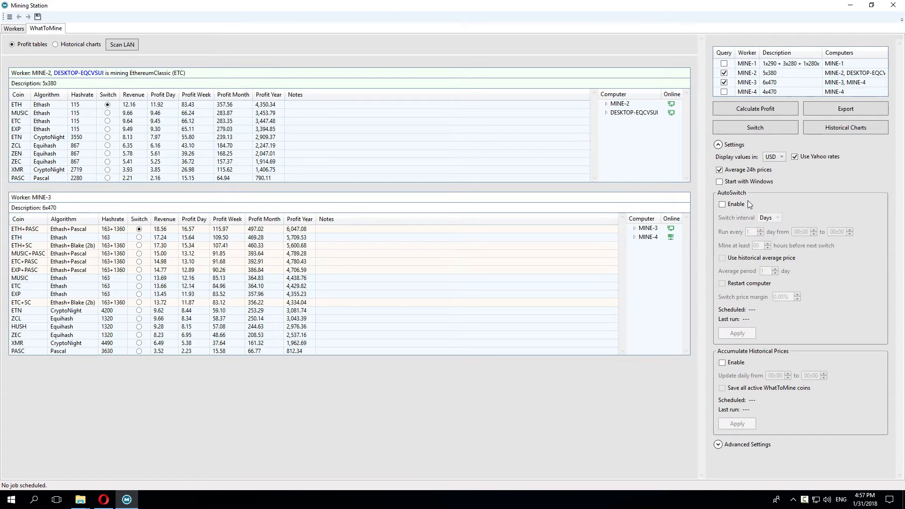
left_click(723, 205)
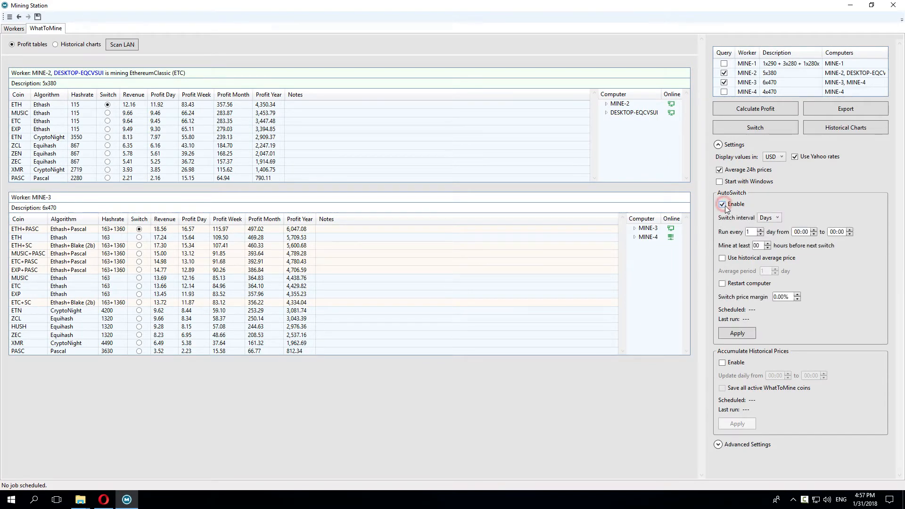
left_click(777, 219)
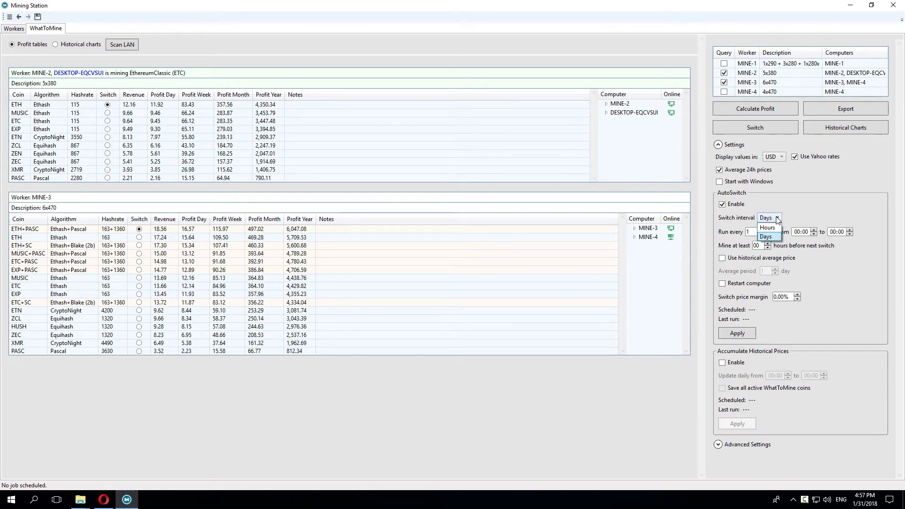
left_click(789, 216)
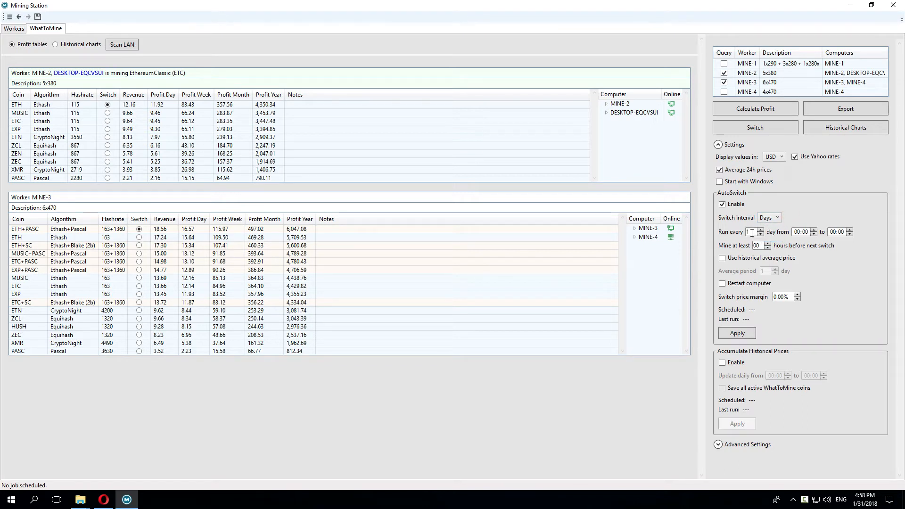
left_click(752, 232)
left_click(797, 232)
type("1")
left_click(833, 231)
left_click(746, 335)
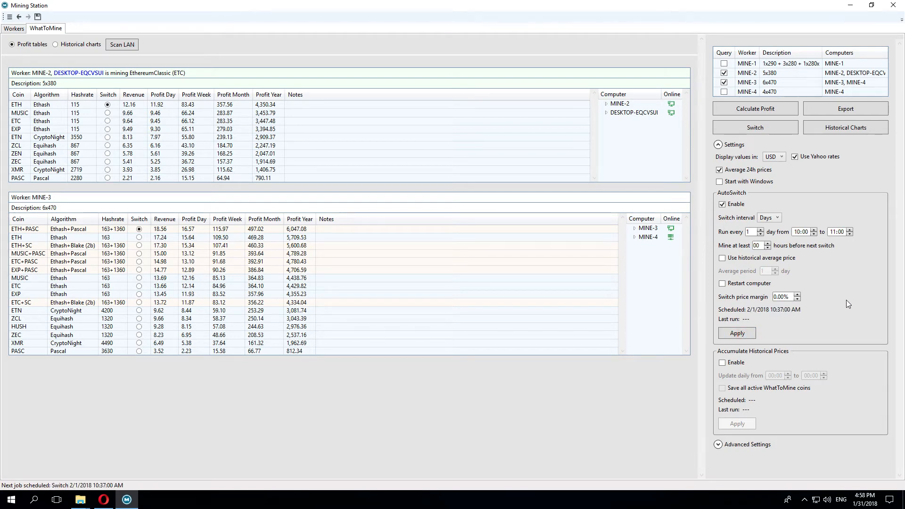
Step: On the Workers tab, tick Switch for ETH, ETC, EXP and MUSIC under MINE-2
left_click(14, 28)
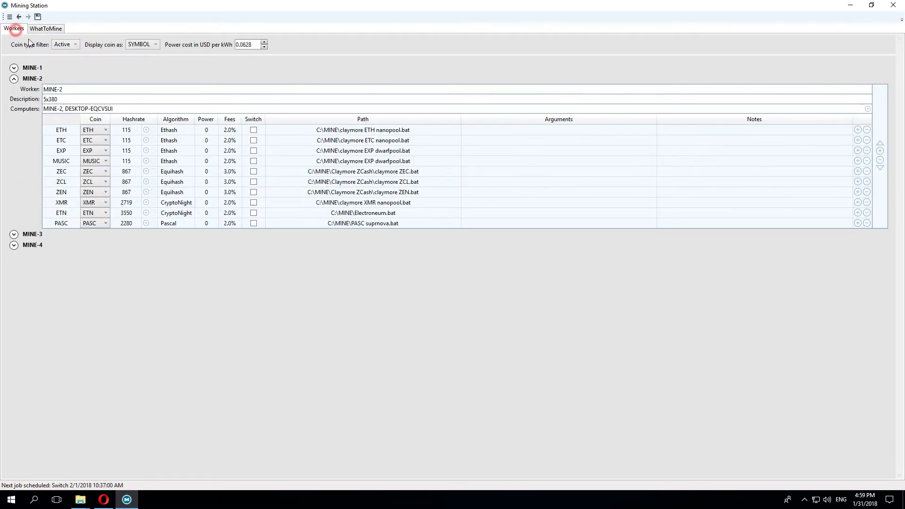
left_click(253, 130)
left_click(254, 140)
left_click(254, 150)
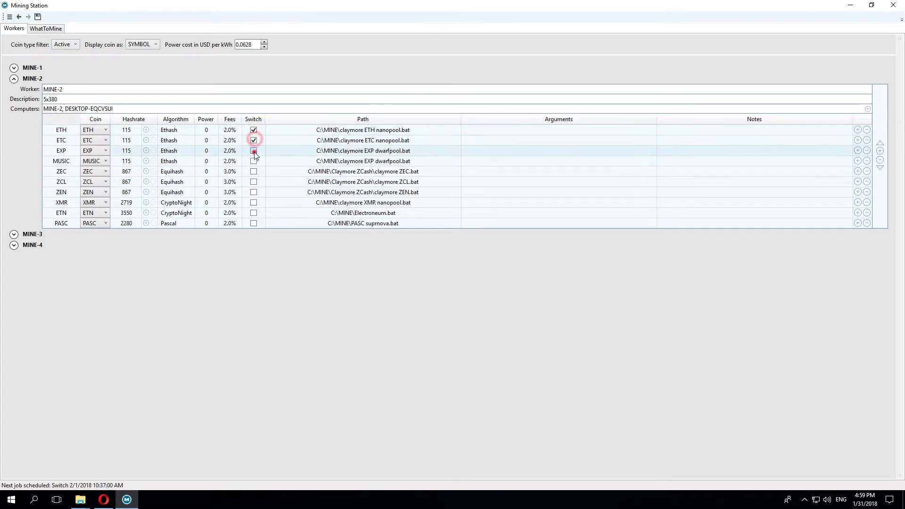
left_click(253, 161)
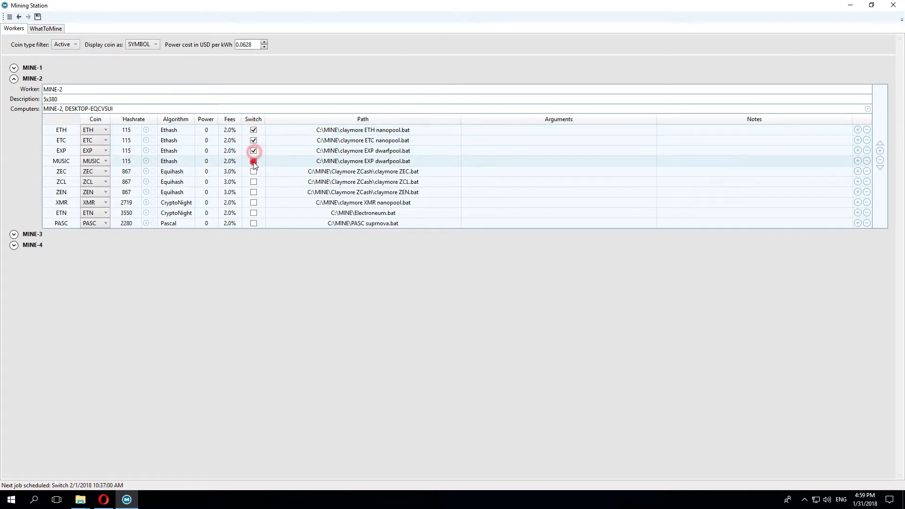
Step: Back on the WhatToMine tab, set Mine at least to 48 hours
left_click(45, 29)
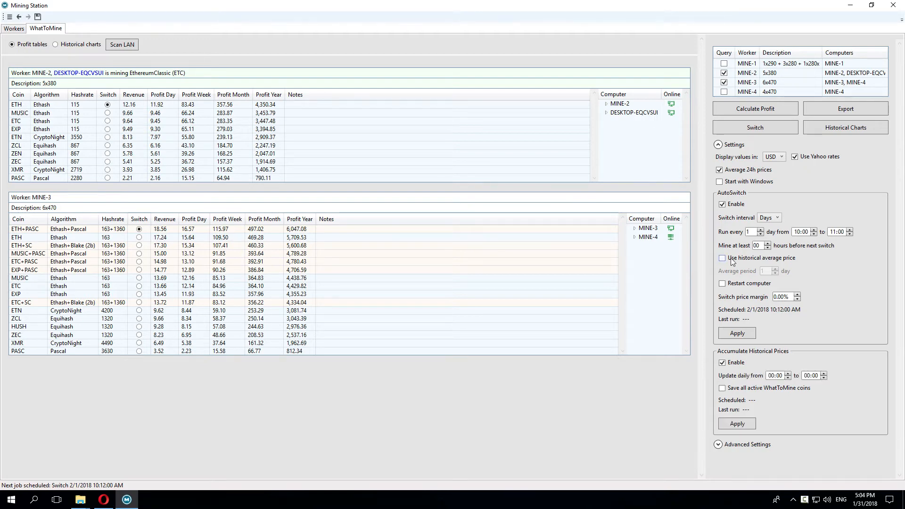
left_click(757, 246)
type("48")
Step: Use historical average prices, updating historical prices daily from 08:00 to 09:00
left_click(777, 257)
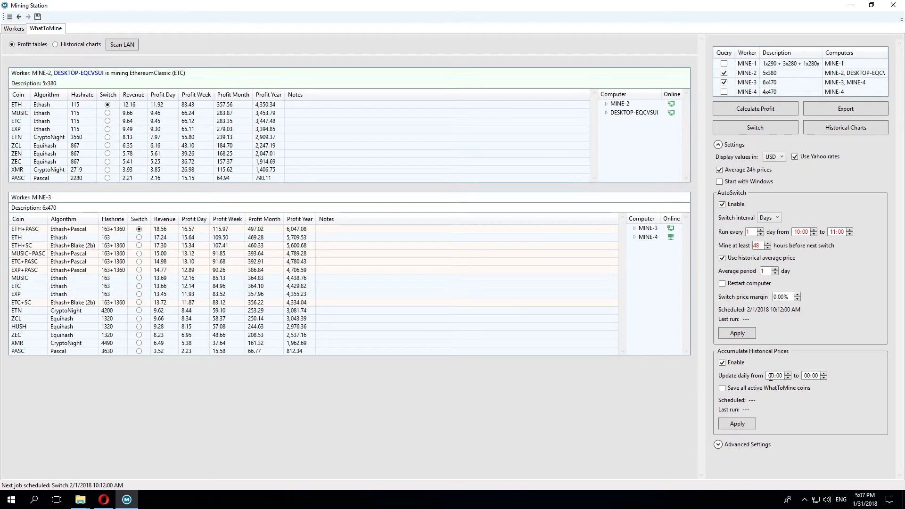
left_click(771, 376)
type("08")
left_click(809, 377)
type("09")
Step: Set the averaging period to 5 days, enable computer restart, and raise price margin to 1.00%
left_click(774, 268)
left_click(774, 269)
left_click(722, 285)
left_click(798, 295)
Step: Raise the switch price margin to 3.00% and select ETH as MINE-3's switch coin
left_click(798, 295)
left_click(797, 295)
left_click(139, 237)
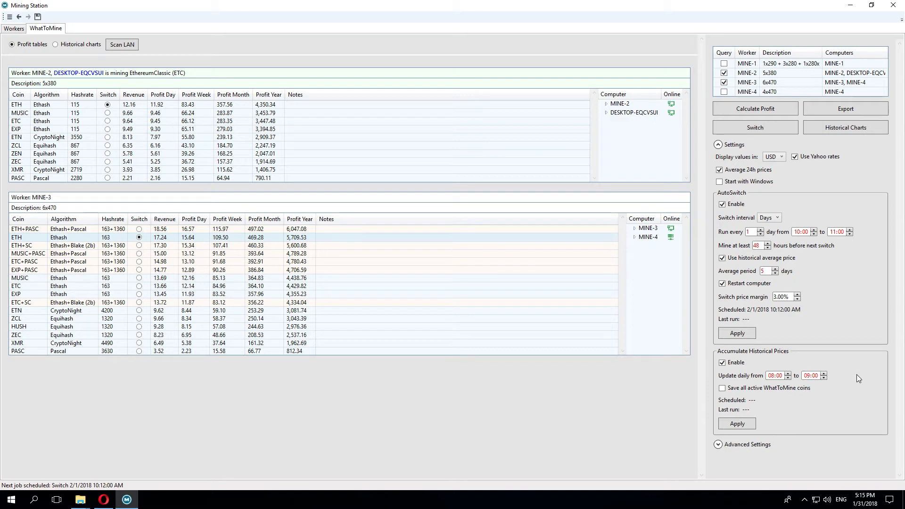
left_click(796, 232)
Step: Enable 'Save all active WhatToMine coins' for historical price accumulation
left_click(834, 232)
left_click(723, 390)
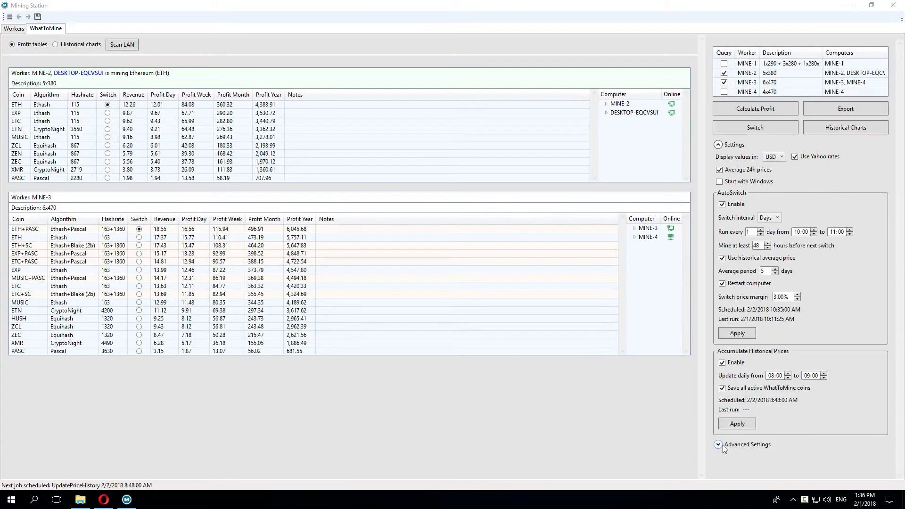
Step: Expand Advanced Settings to show the WhatToMine request interval, proxy and network port 3535
left_click(722, 446)
left_click(898, 459)
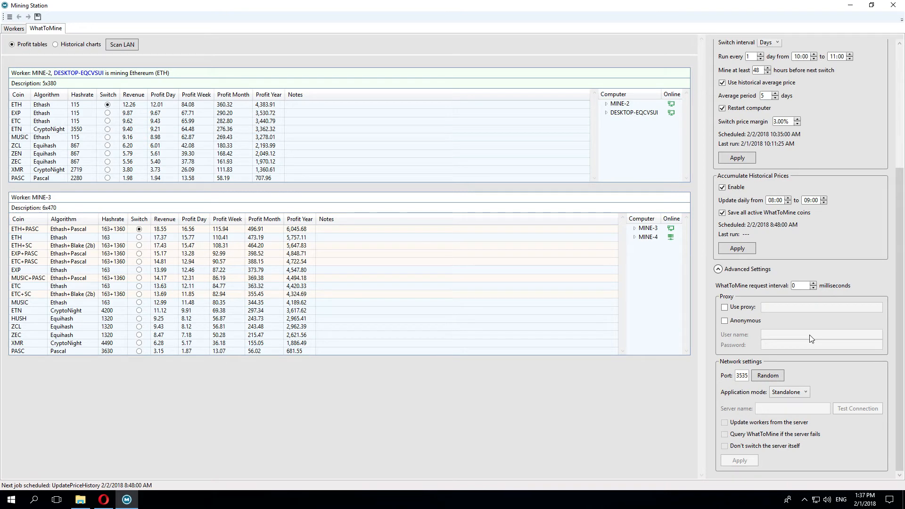
scroll(811, 339, "up", 1)
scroll(813, 304, "up", 2)
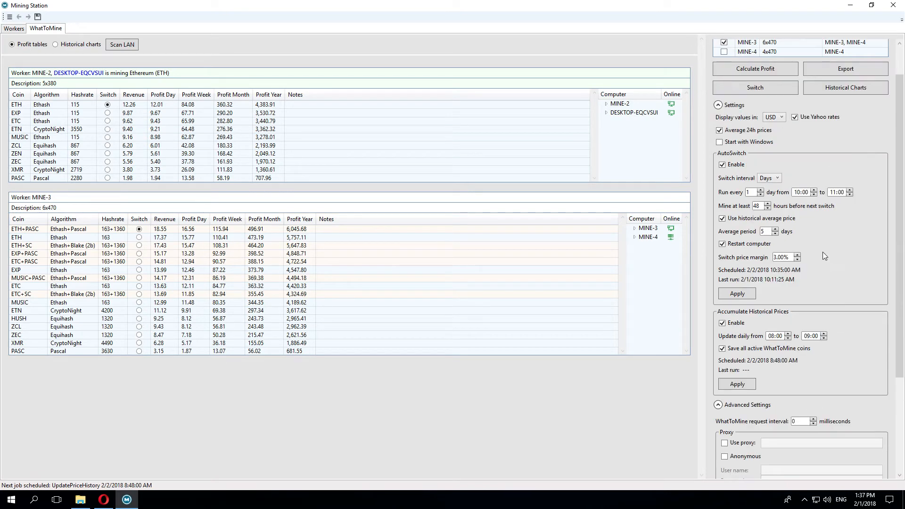
scroll(824, 256, "up", 1)
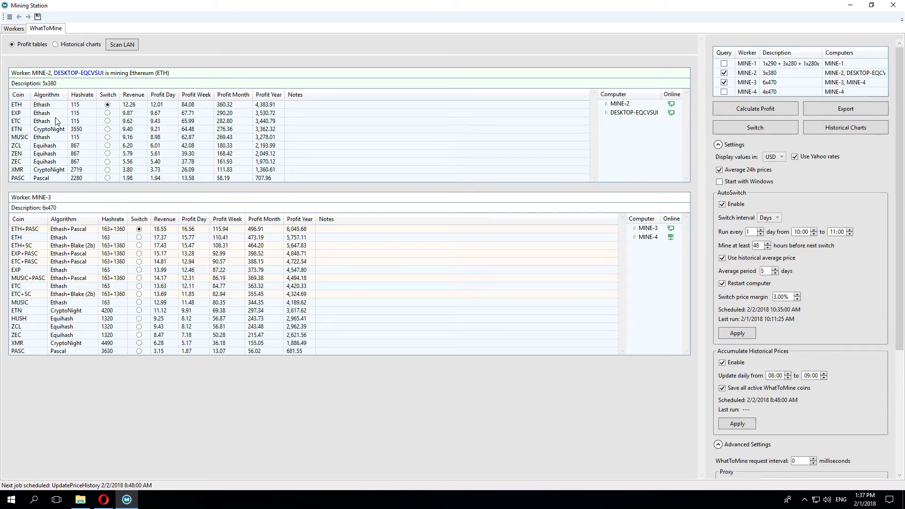
Step: Recalculate profits and dismiss the 429 Too Many Requests error for Zclassic's definition
left_click(762, 107)
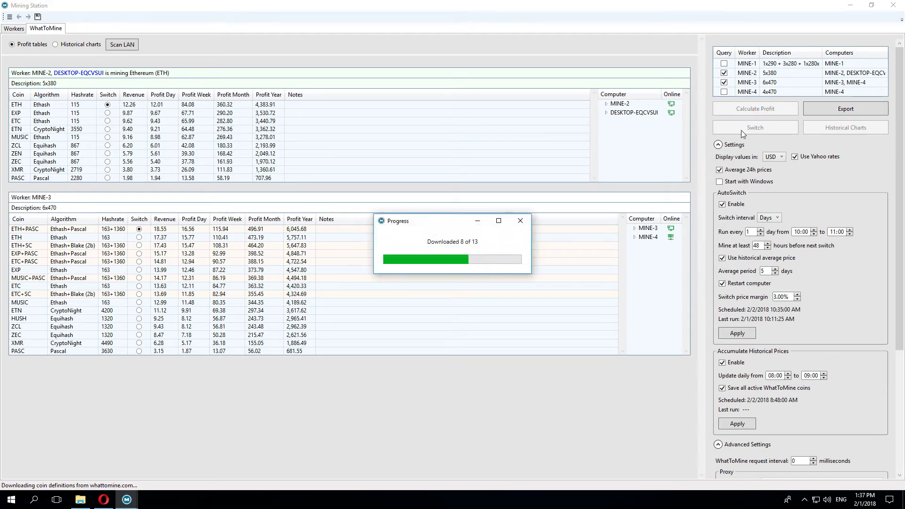
left_click(739, 109)
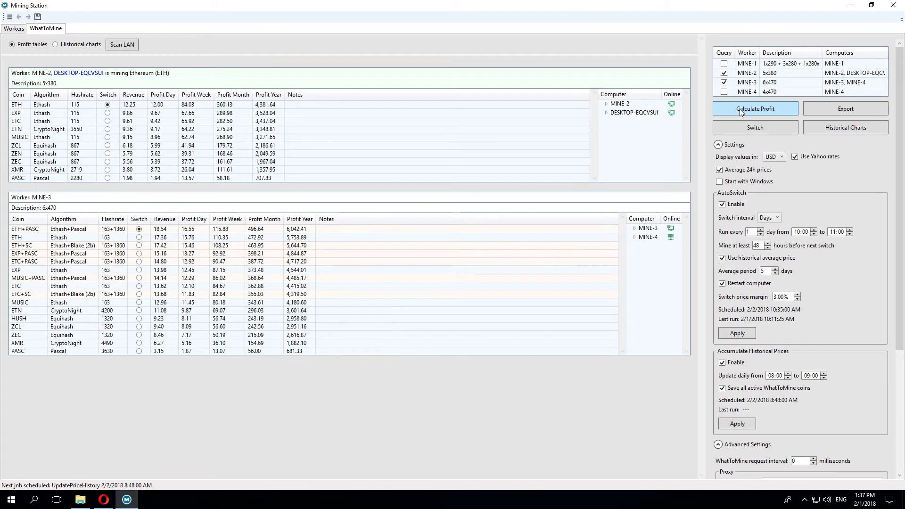
left_click(740, 109)
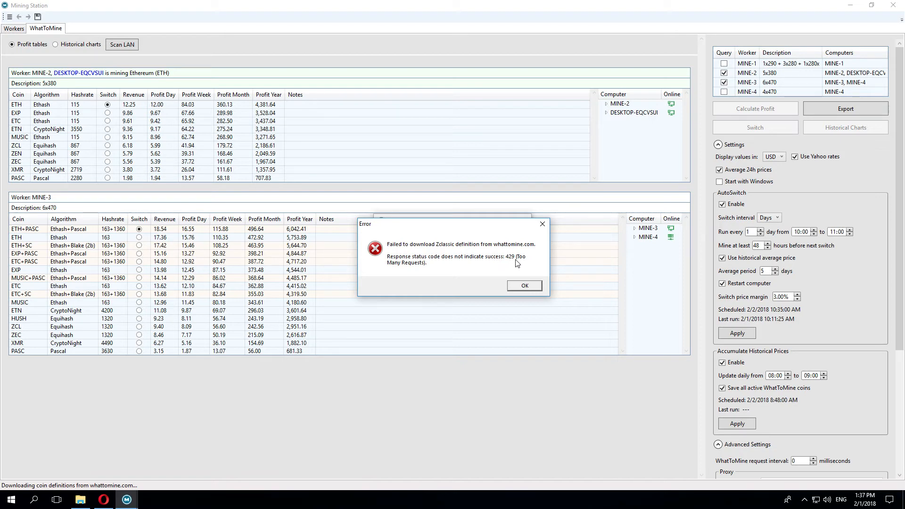
left_click(524, 285)
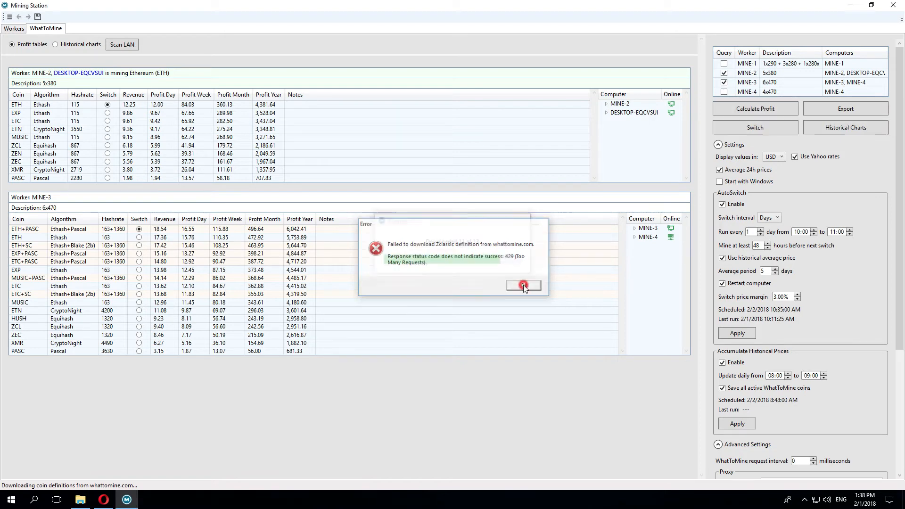
scroll(796, 296, "down", 8)
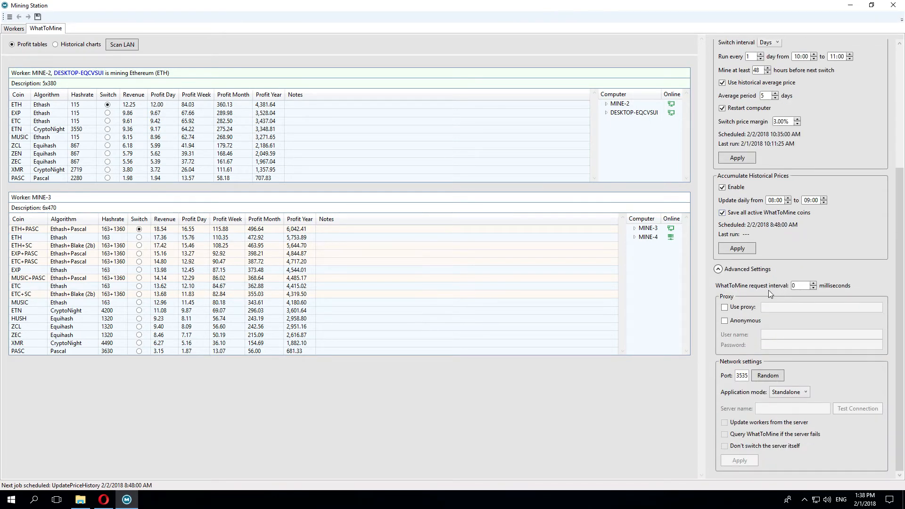
Step: Set the WhatToMine request interval to 1000 milliseconds and recalculate profits
left_click_drag(800, 286, 753, 286)
type("1000")
left_click(812, 277)
scroll(793, 264, "up", 8)
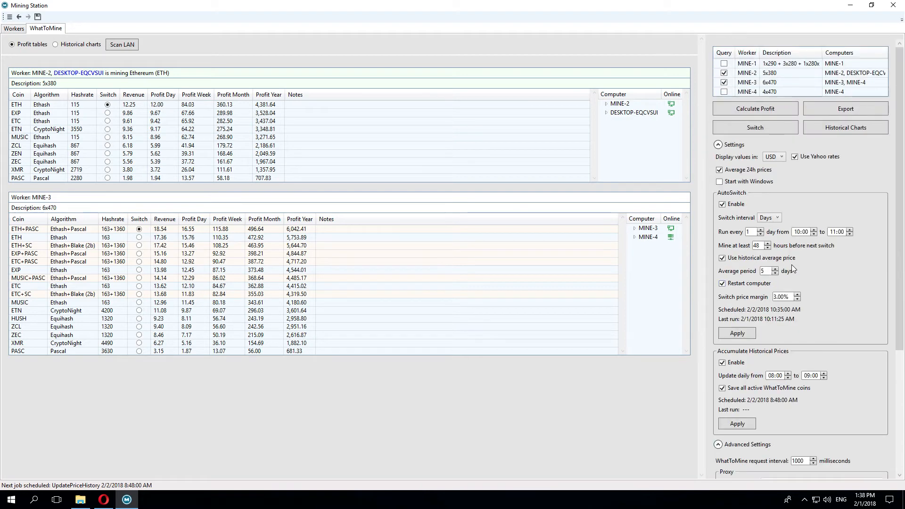
left_click(747, 112)
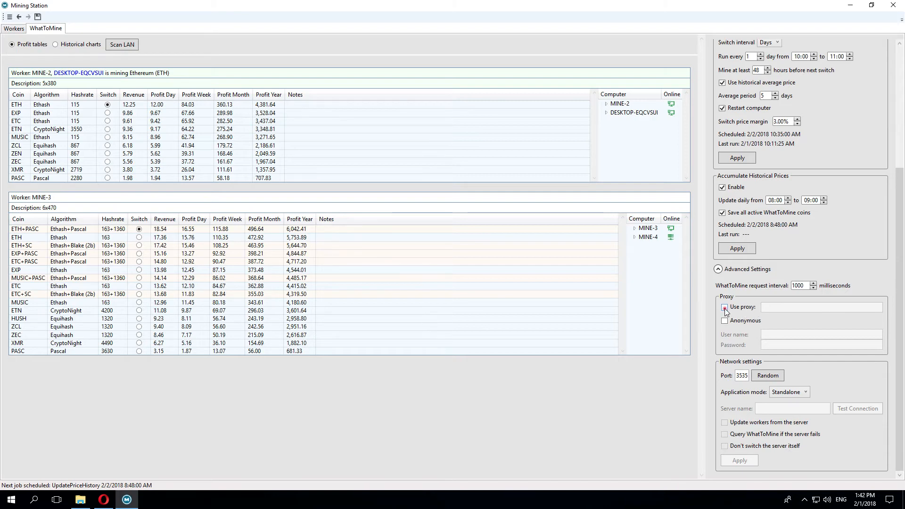
left_click(725, 308)
left_click(774, 308)
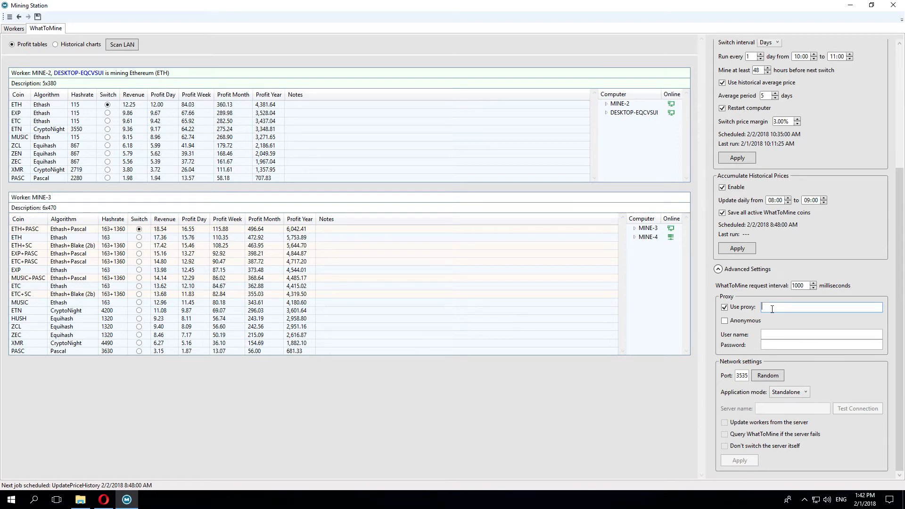
type("http://myproxy.com:1234")
left_click(769, 336)
type("myname")
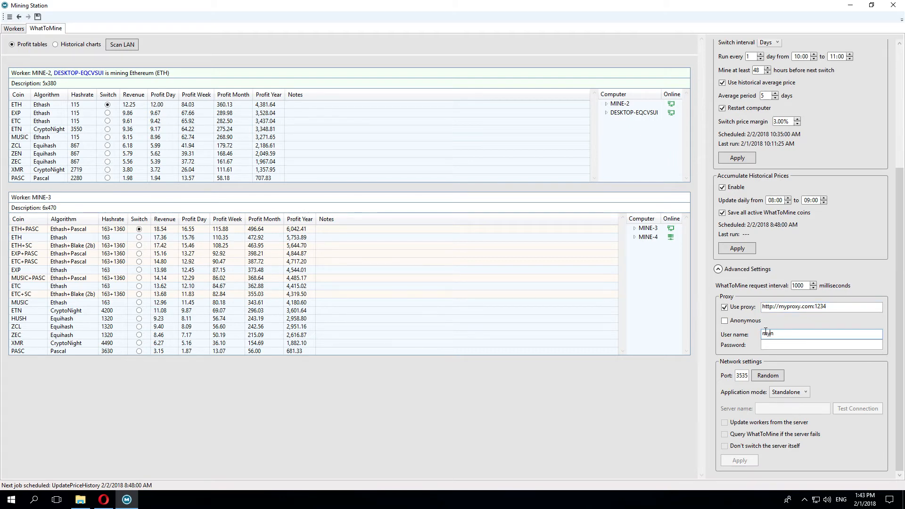
left_click(773, 345)
type("12345")
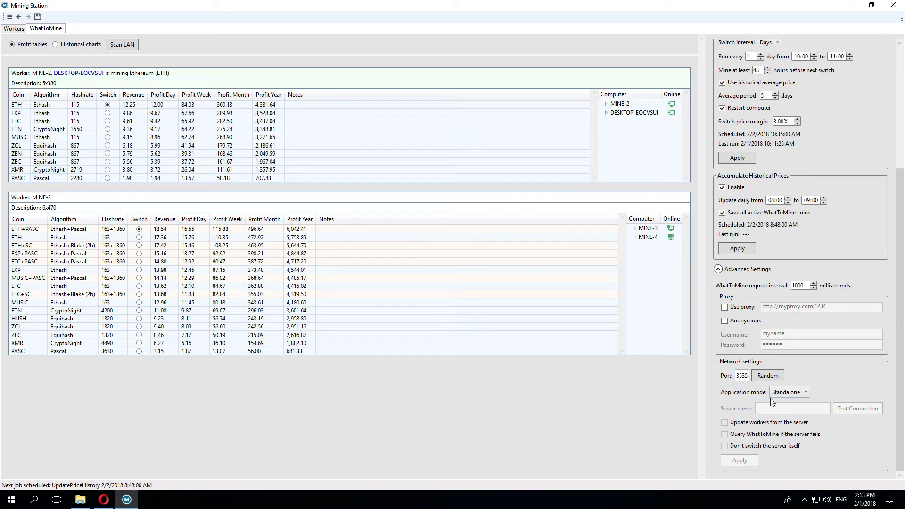
Step: Switch the application mode from Standalone to Server, keeping localhost as server name
left_click(804, 393)
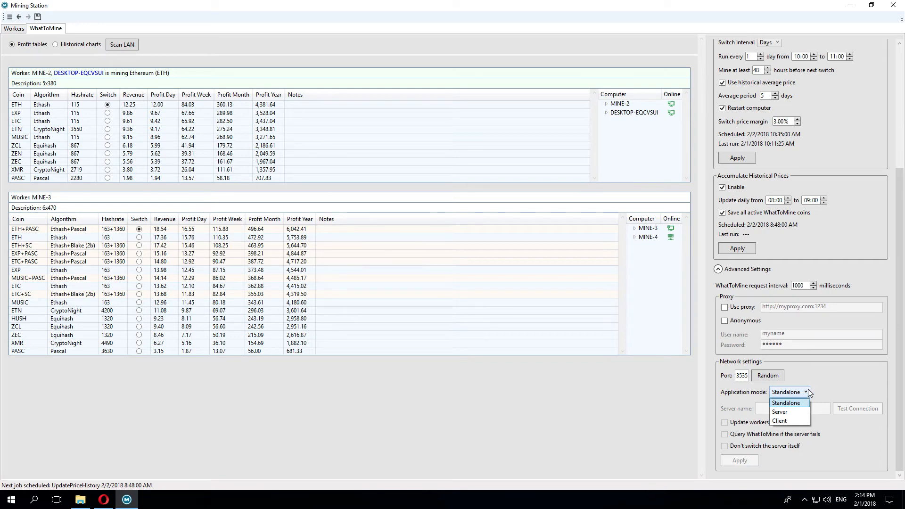
left_click(807, 378)
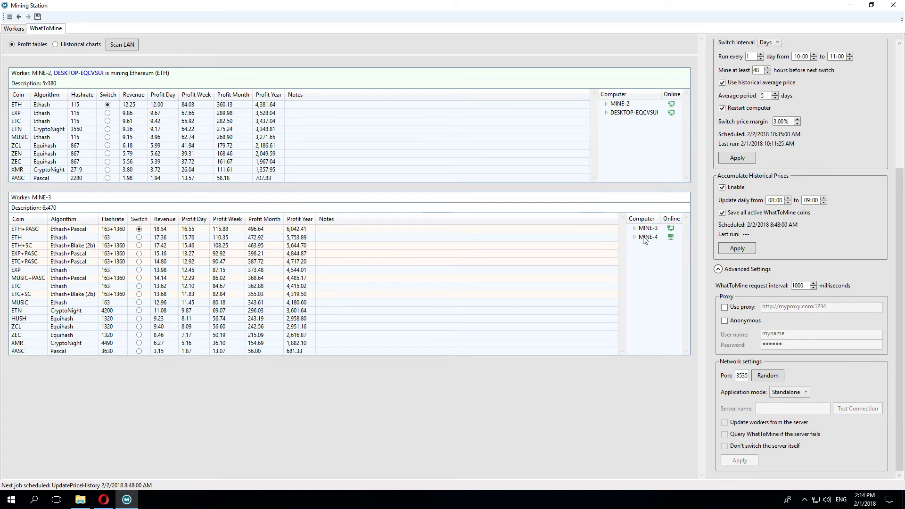
left_click(803, 392)
left_click(796, 411)
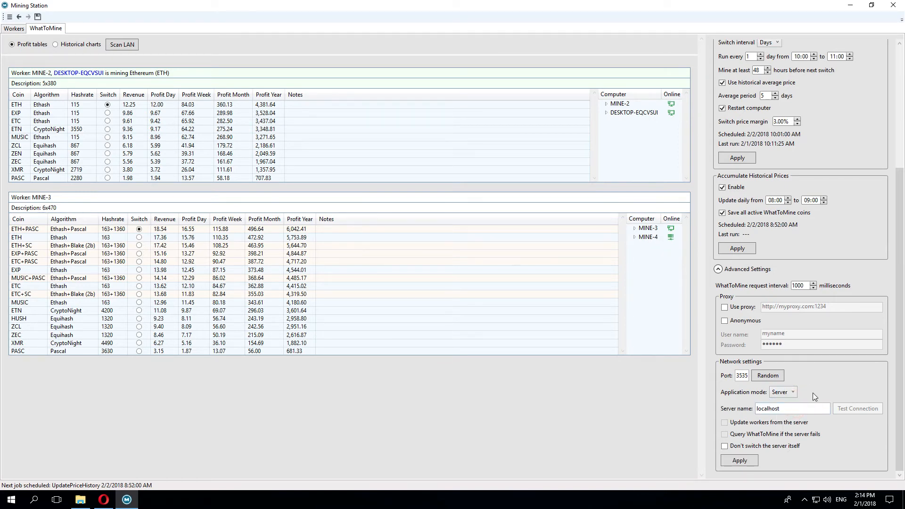
scroll(811, 392, "up", 4)
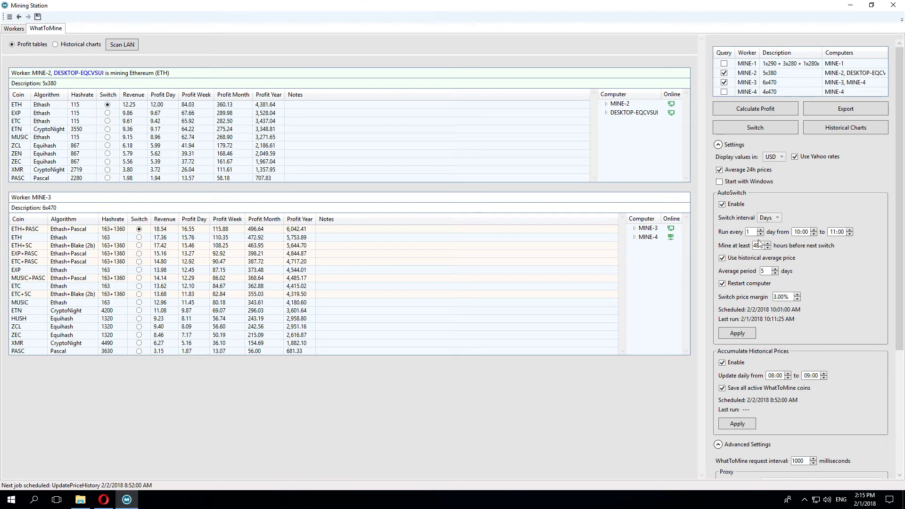
Step: Change the application mode to Client
scroll(803, 265, "down", 4)
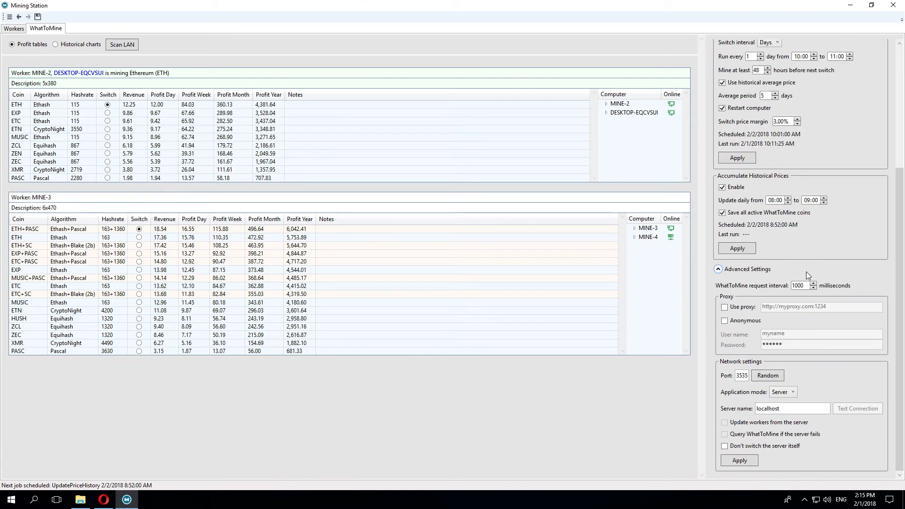
left_click(784, 393)
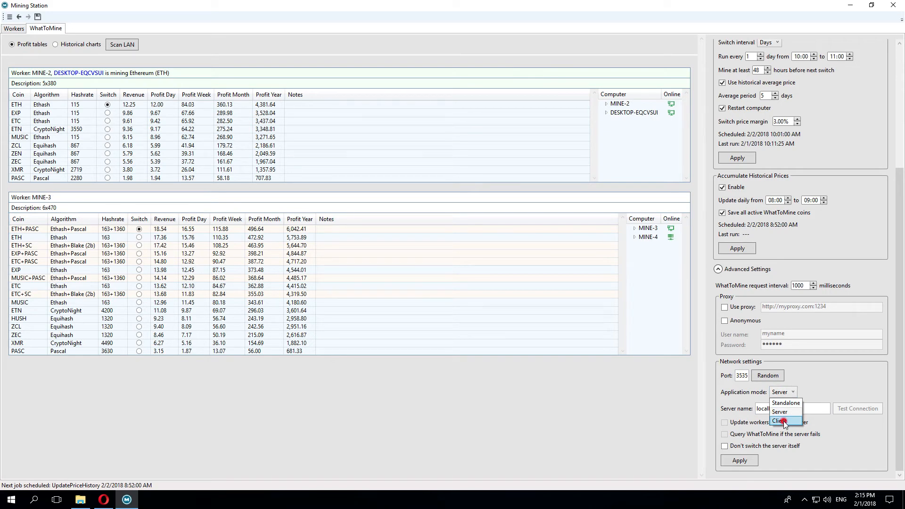
left_click(783, 421)
scroll(815, 387, "up", 3)
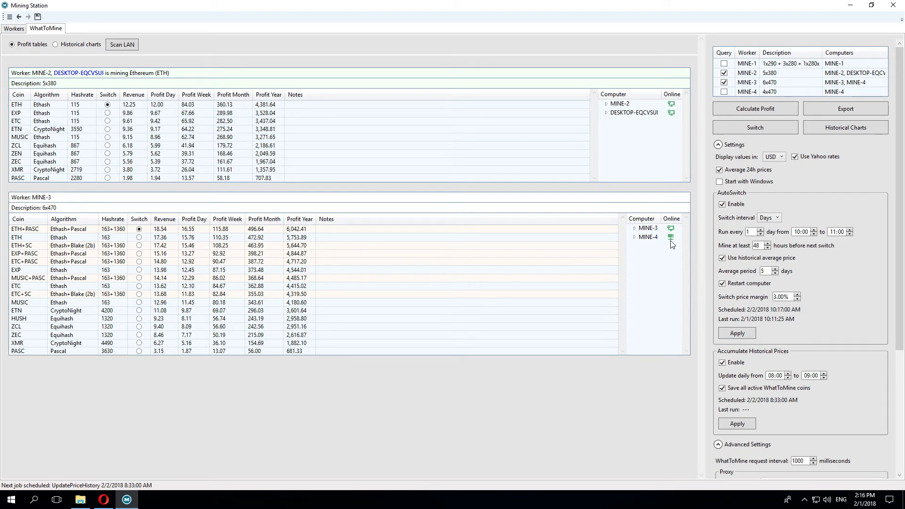
Step: Enter MINE-4 as server name and confirm the connection test succeeds
scroll(826, 328, "down", 5)
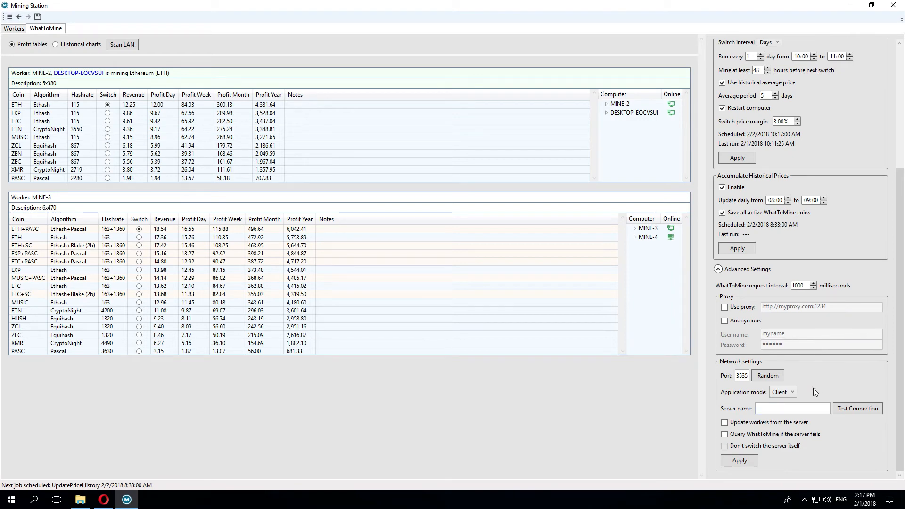
left_click(765, 410)
left_click(766, 410)
type("MINE-4")
left_click(850, 410)
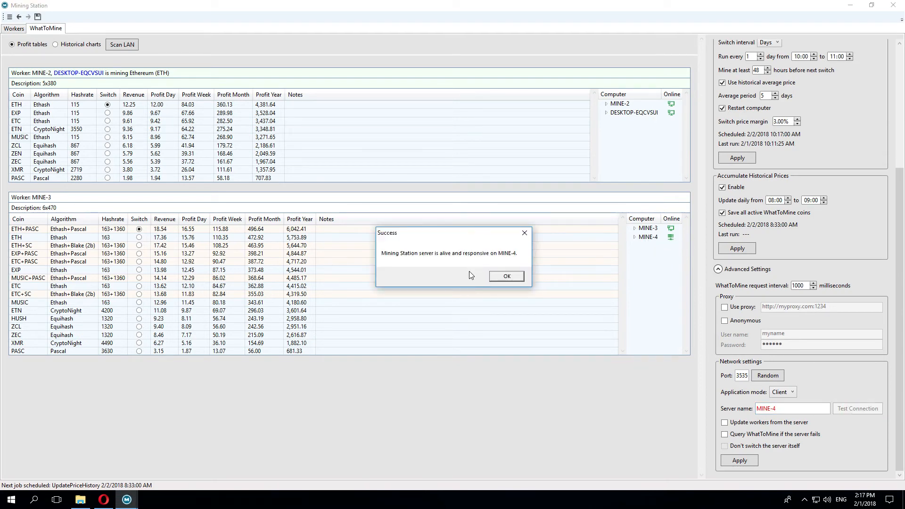
left_click(506, 277)
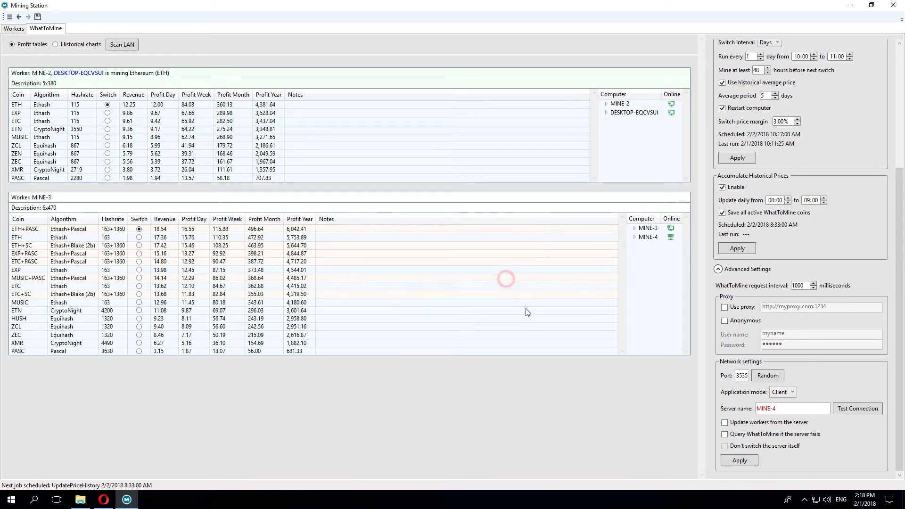
Step: Enable 'Update workers from the server' and 'Query WhatToMine if the server fails', after checking MINE-2's coins
left_click(725, 423)
left_click(16, 29)
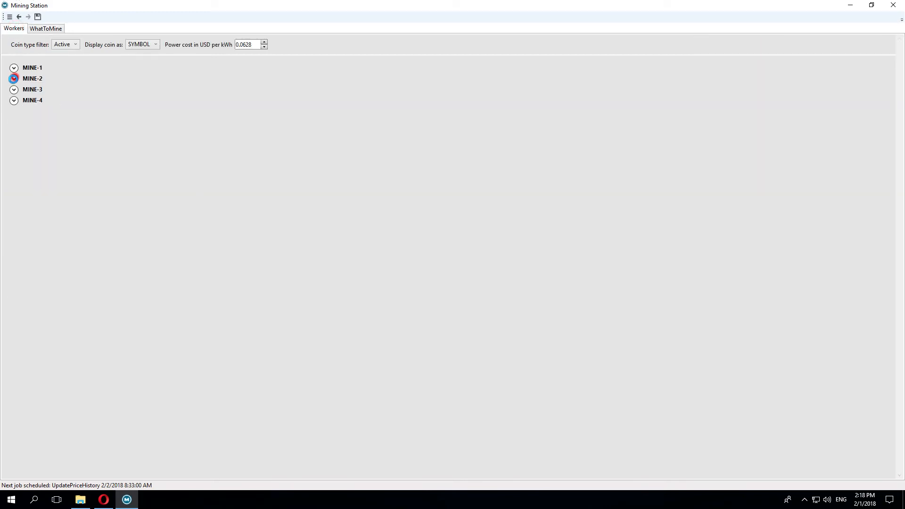
left_click(14, 78)
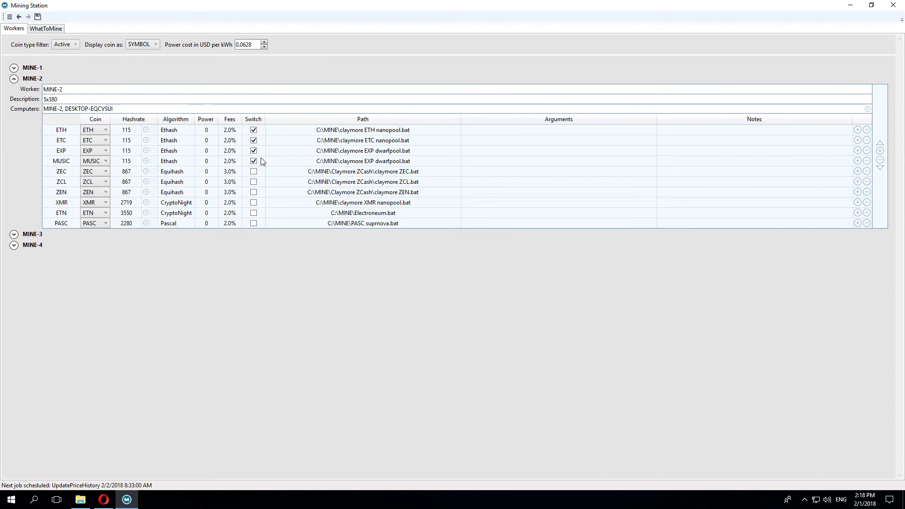
left_click(47, 28)
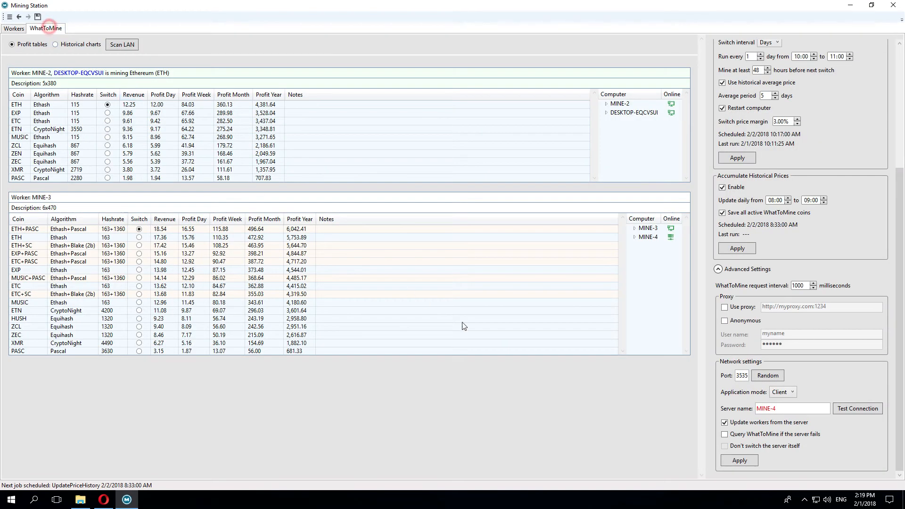
left_click(725, 434)
Step: Set the application mode back to Server and tick 'Don't switch the server itself'
left_click(792, 392)
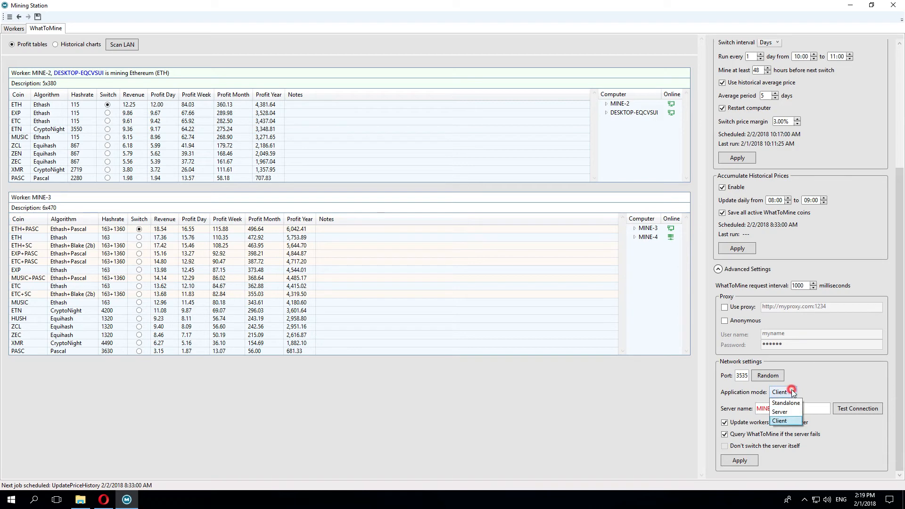
left_click(779, 412)
left_click(724, 446)
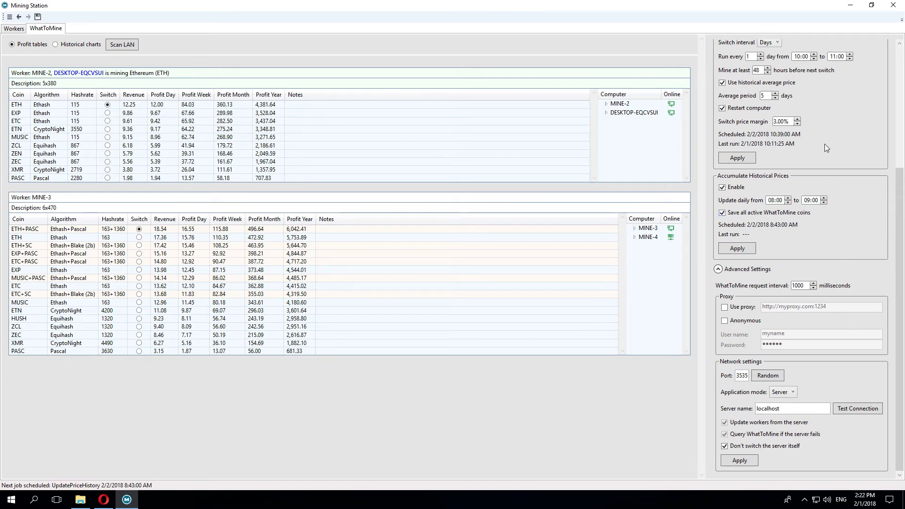
scroll(824, 144, "up", 5)
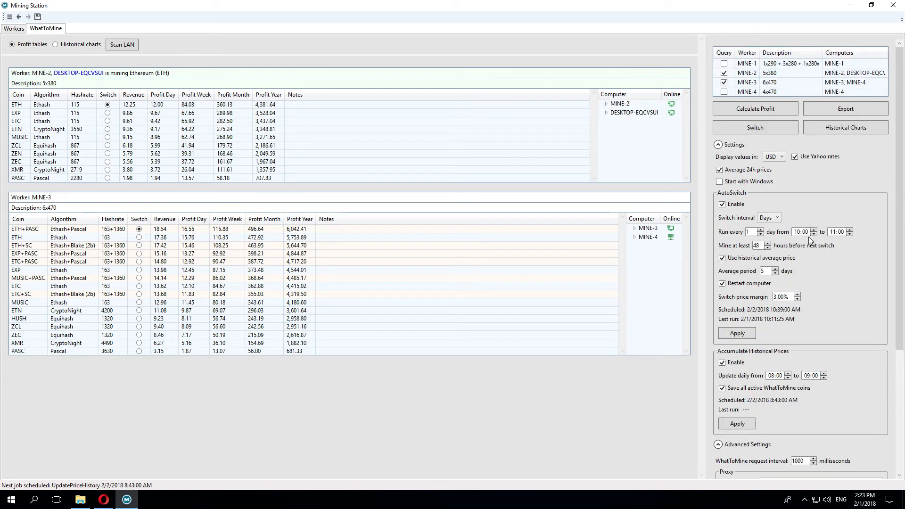
Step: Change the AutoSwitch daily run window to 01:00–02:00 and apply it
left_click(835, 232)
left_click(738, 334)
left_click(796, 231)
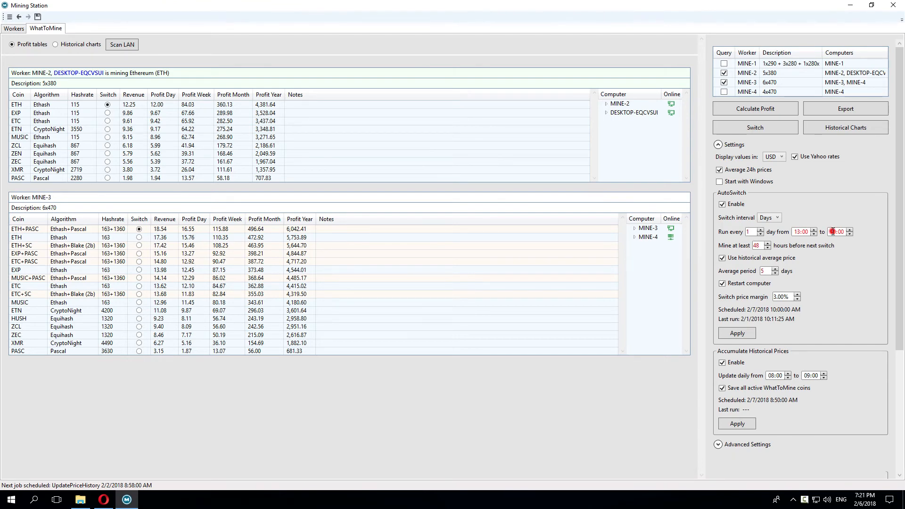
left_click(834, 232)
type("14")
left_click(731, 334)
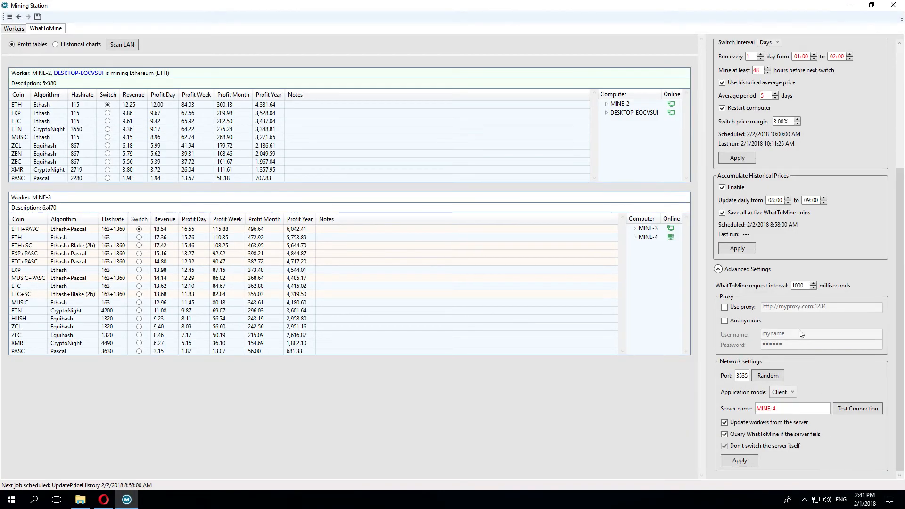
Step: Start a Mass Update of settings for MINE-1 to MINE-3, leaving MINE-4 unticked
left_click(10, 17)
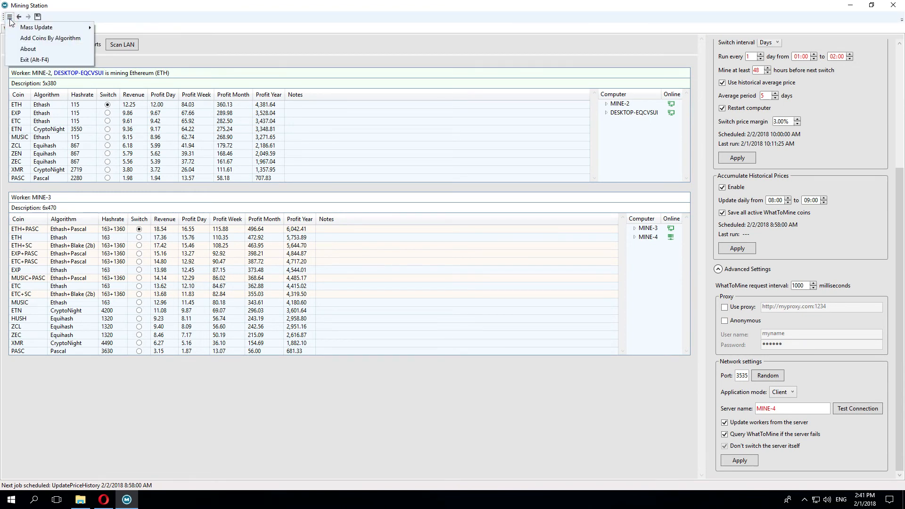
left_click(30, 30)
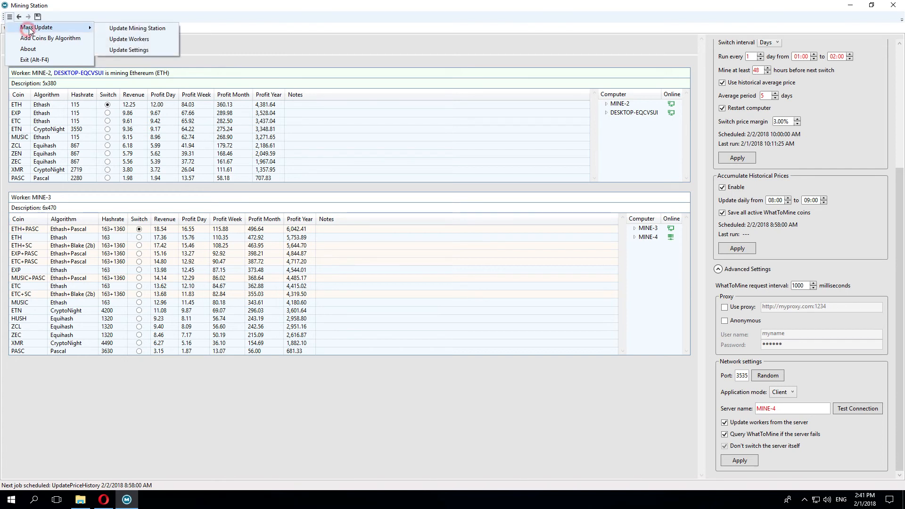
left_click(115, 52)
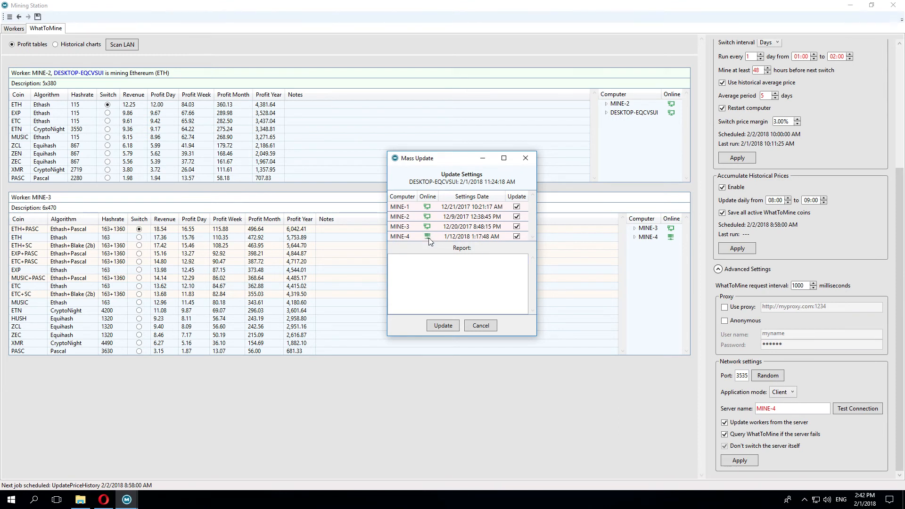
left_click(517, 237)
Step: Cancel the settings update and bring up the Update Mining Station list of MINE-1 to MINE-4
left_click(480, 326)
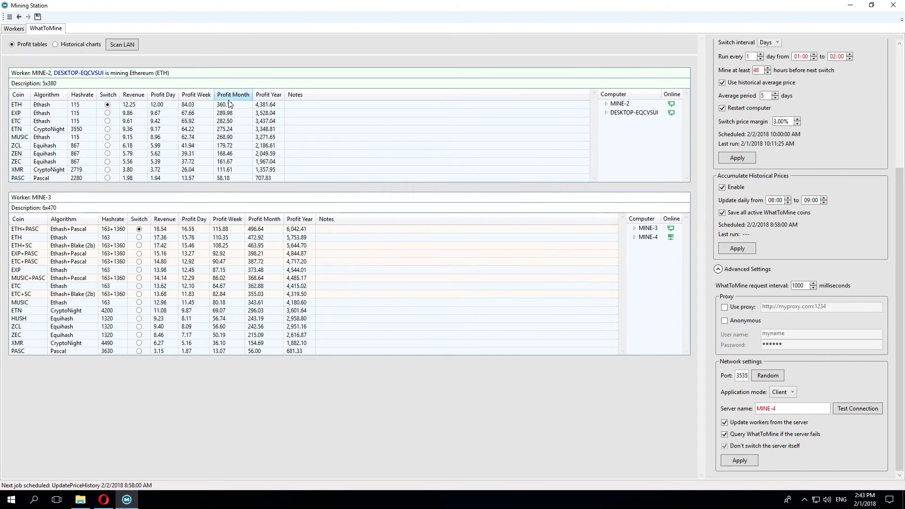
left_click(9, 16)
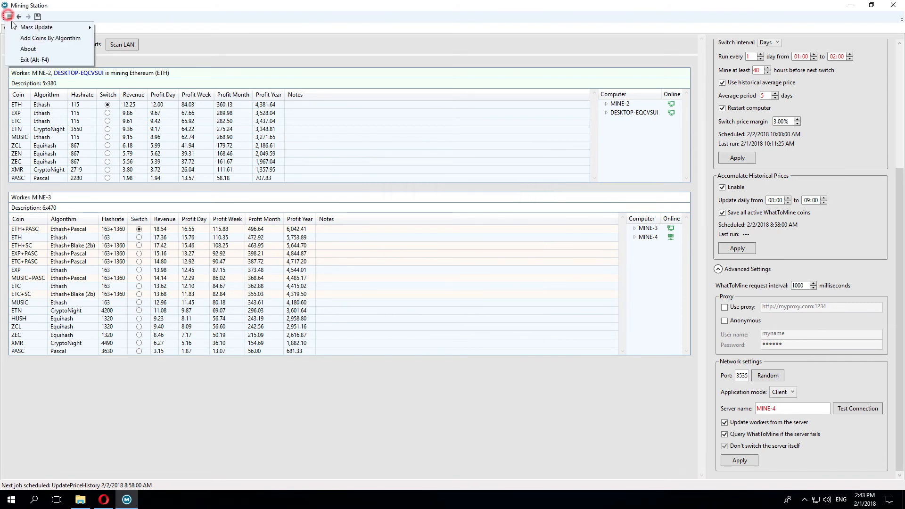
mouse_move(52, 27)
left_click(131, 29)
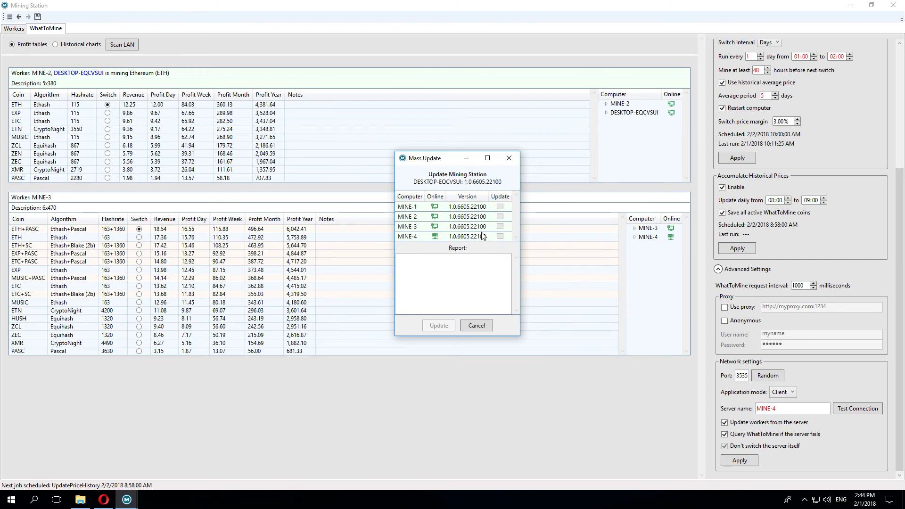
Step: Cancel the Mining Station update, show MINE-2 in Workers, and close Update Workers without running it
left_click(470, 325)
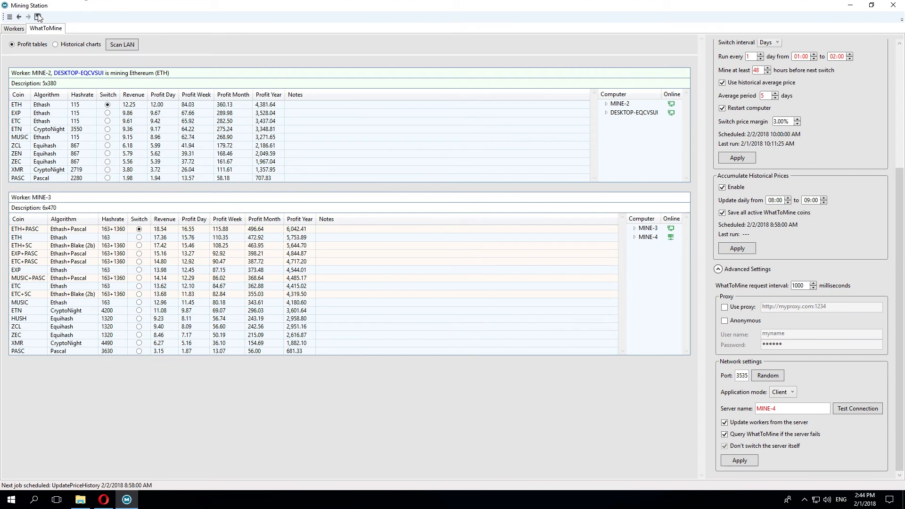
left_click(11, 29)
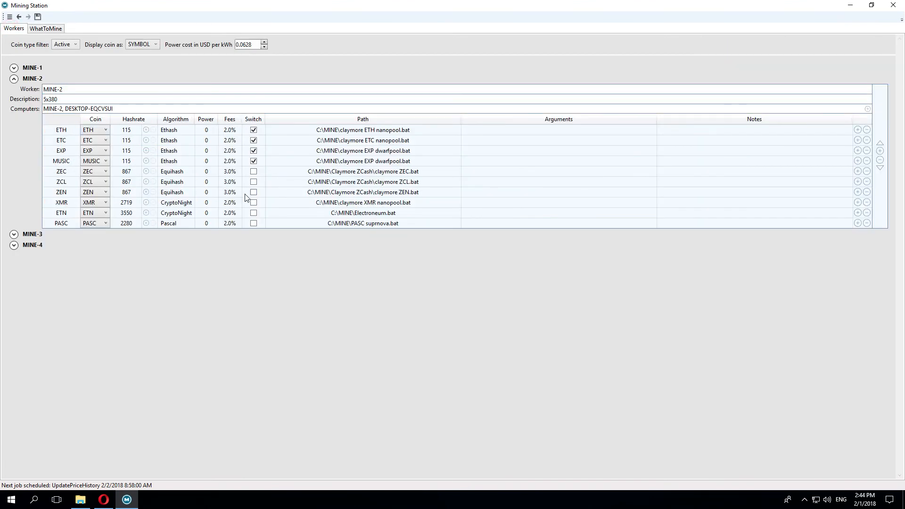
left_click(9, 17)
mouse_move(21, 27)
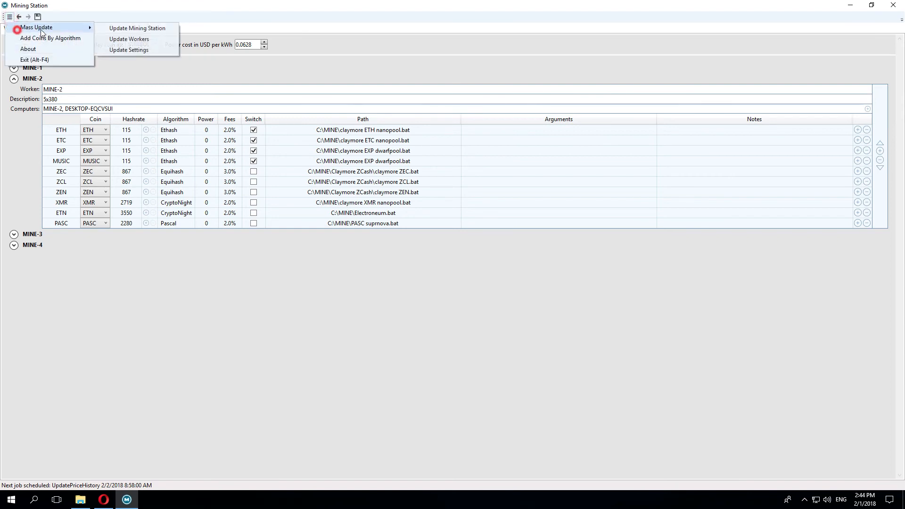
left_click(115, 41)
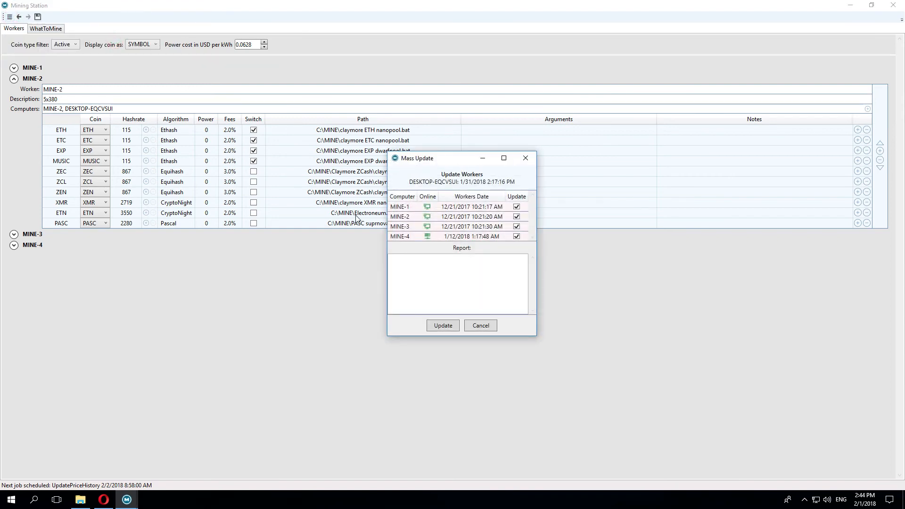
left_click(525, 158)
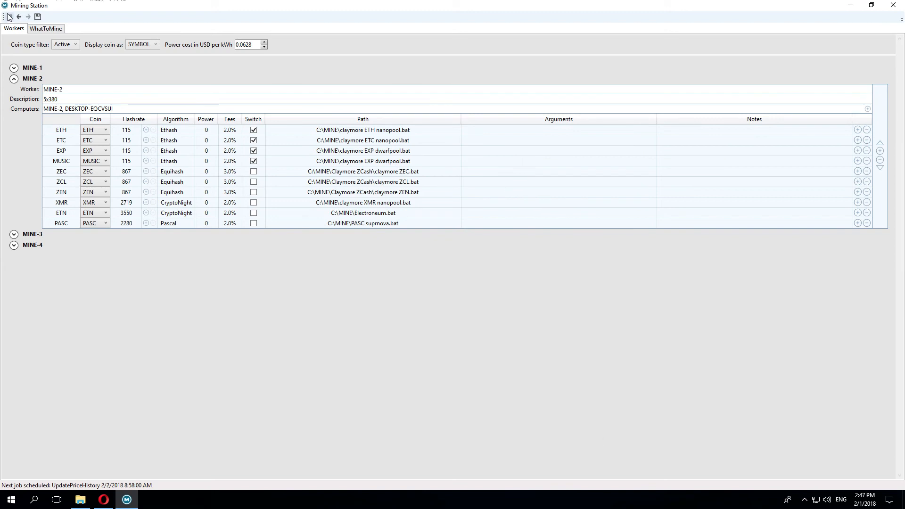
left_click(9, 16)
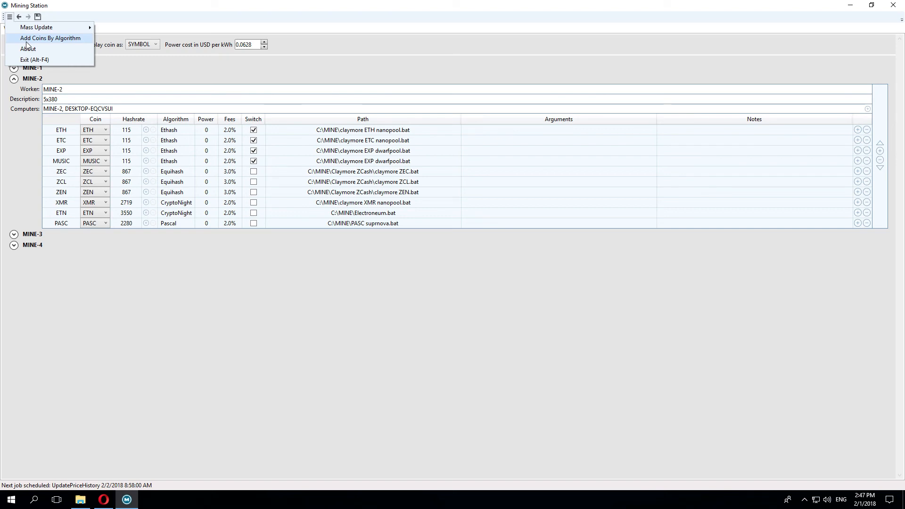
Step: Add the active Ethash coins, ELLA through UBQ, to a new worker at hashrate 162
left_click(27, 39)
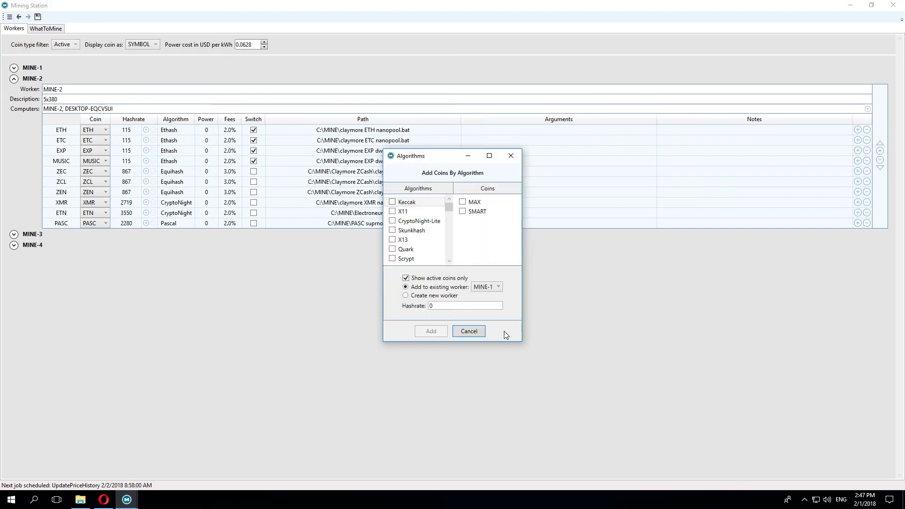
left_click(448, 256)
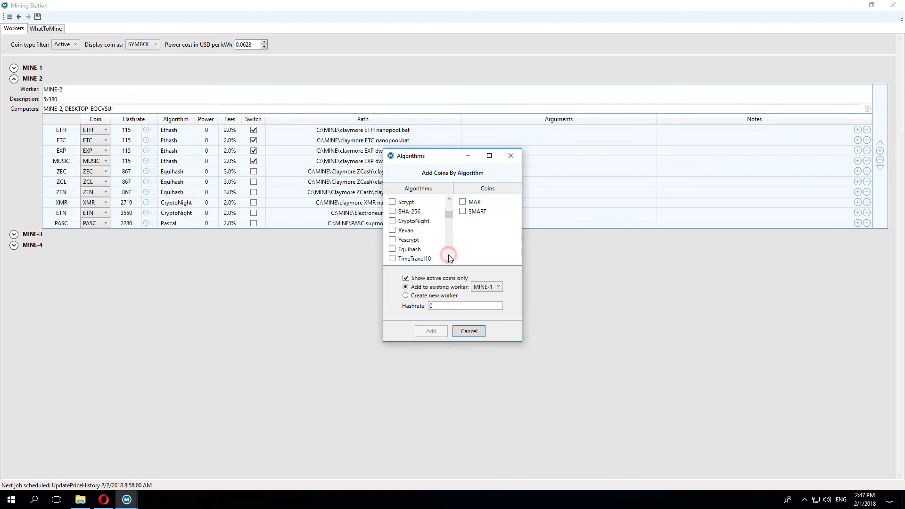
left_click(448, 249)
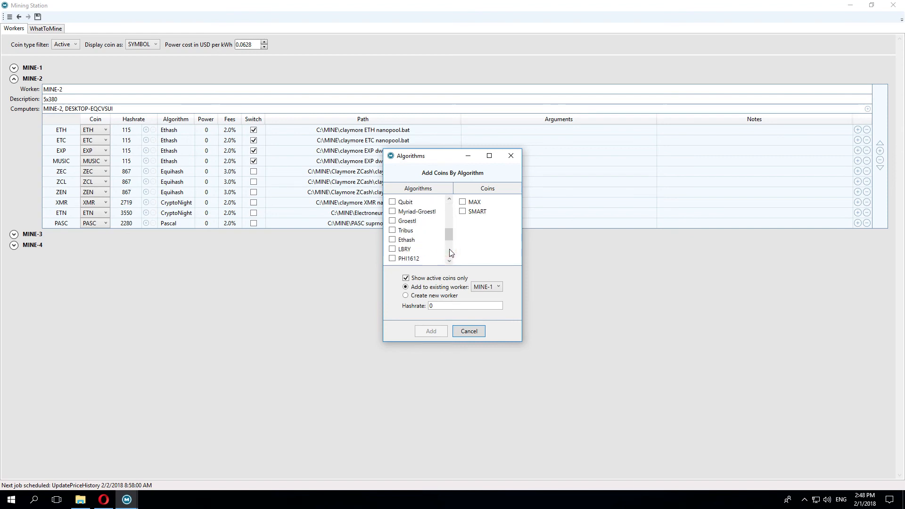
left_click(393, 241)
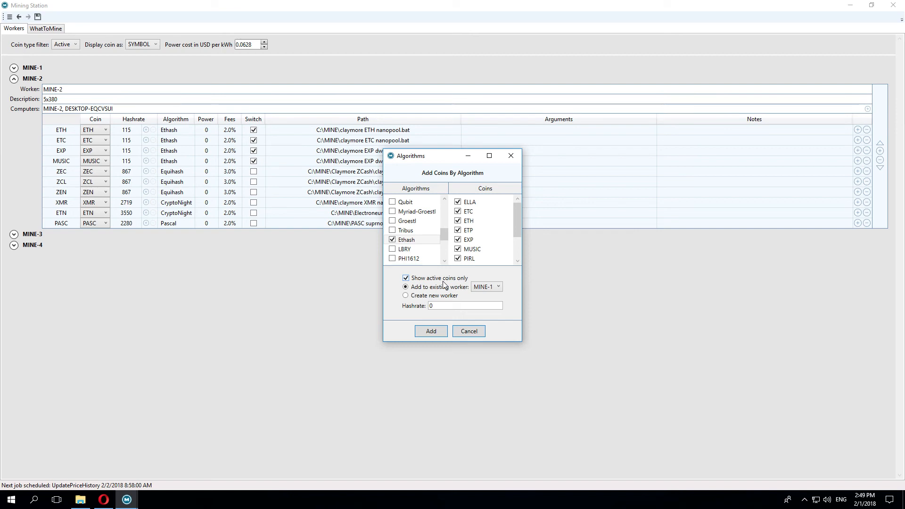
left_click(406, 279)
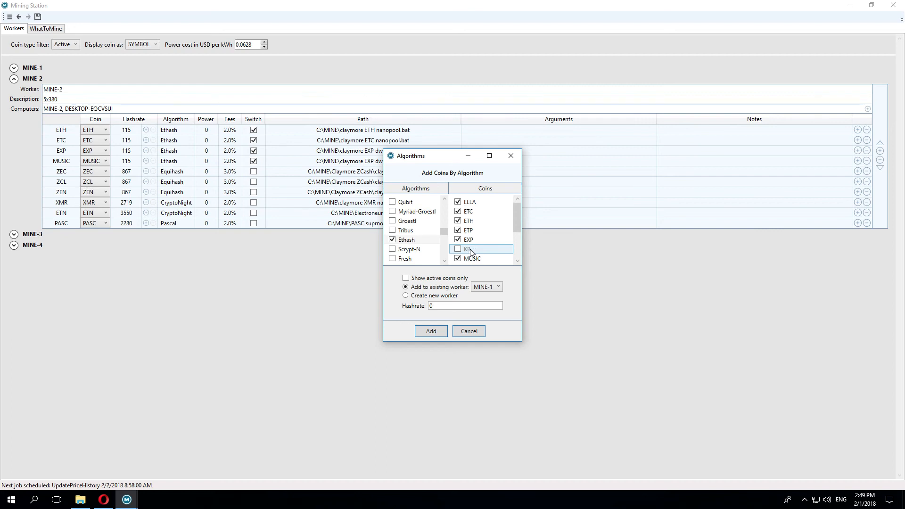
left_click(405, 278)
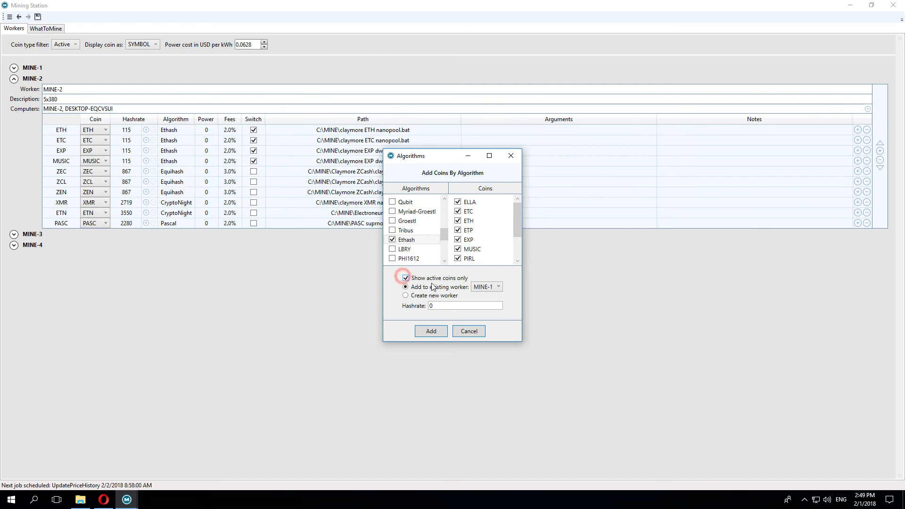
left_click(407, 297)
type("162")
left_click(433, 331)
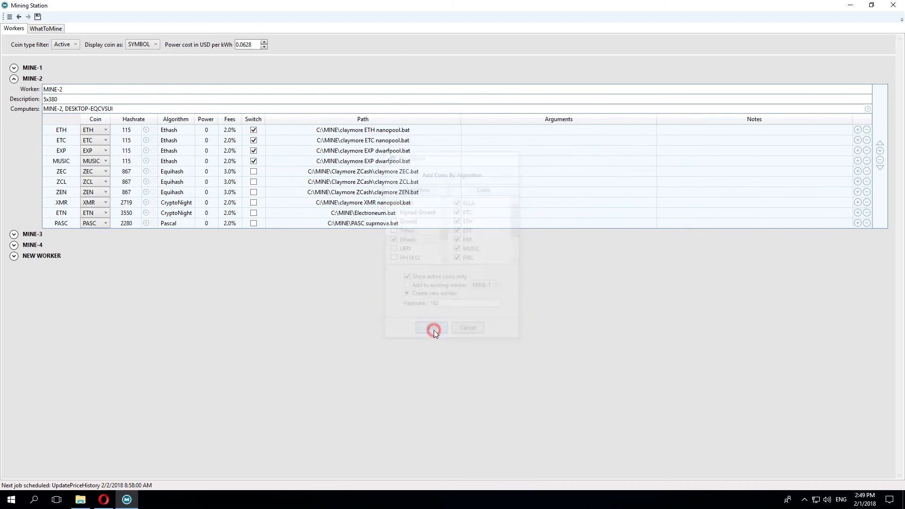
left_click(15, 258)
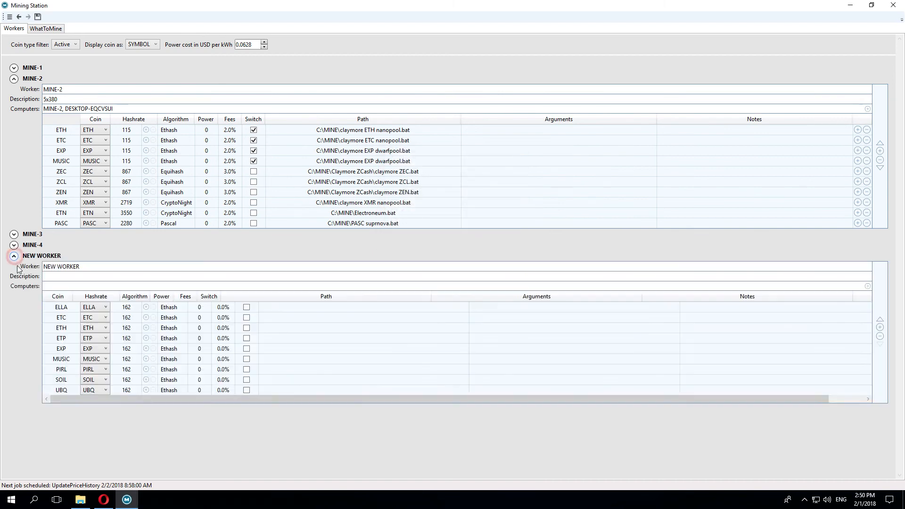
Step: Add the NeoScrypt coins CRC through TZC to NEW WORKER at hashrate 3600
left_click(9, 18)
left_click(33, 40)
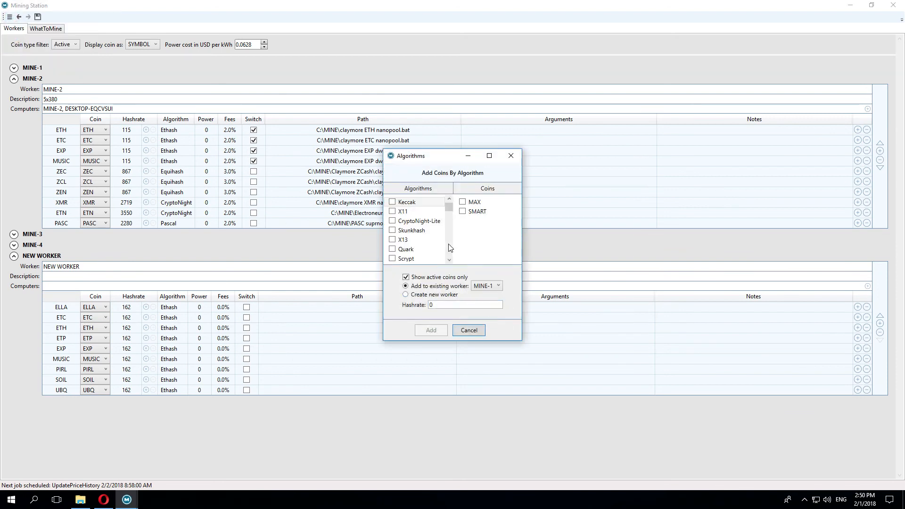
left_click(449, 247)
left_click(448, 247)
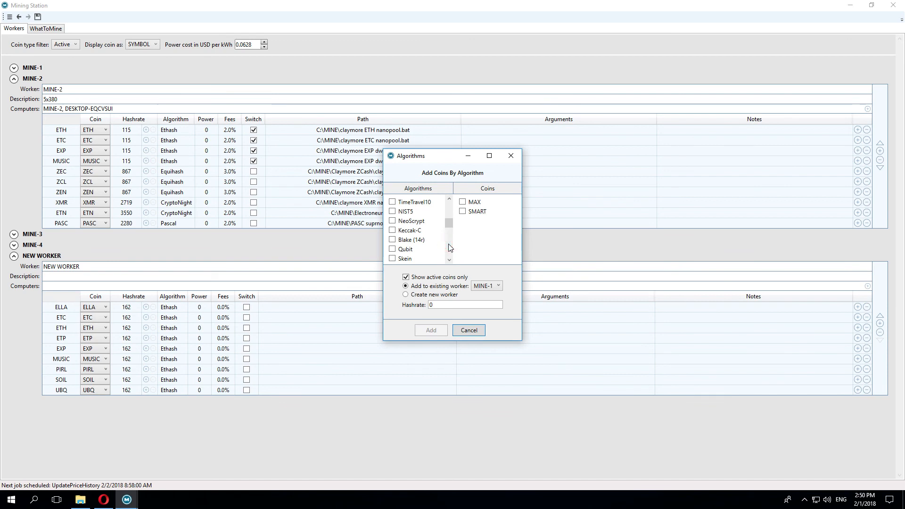
left_click(393, 221)
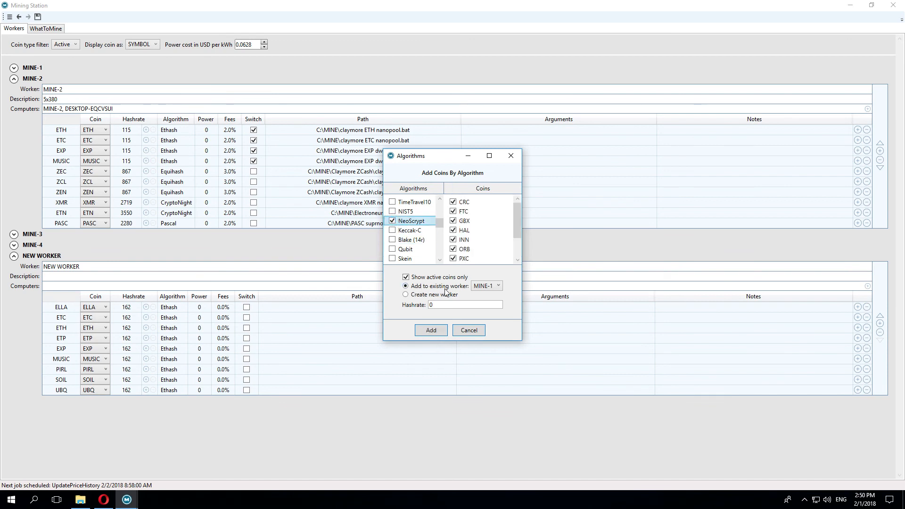
left_click(491, 286)
left_click(490, 329)
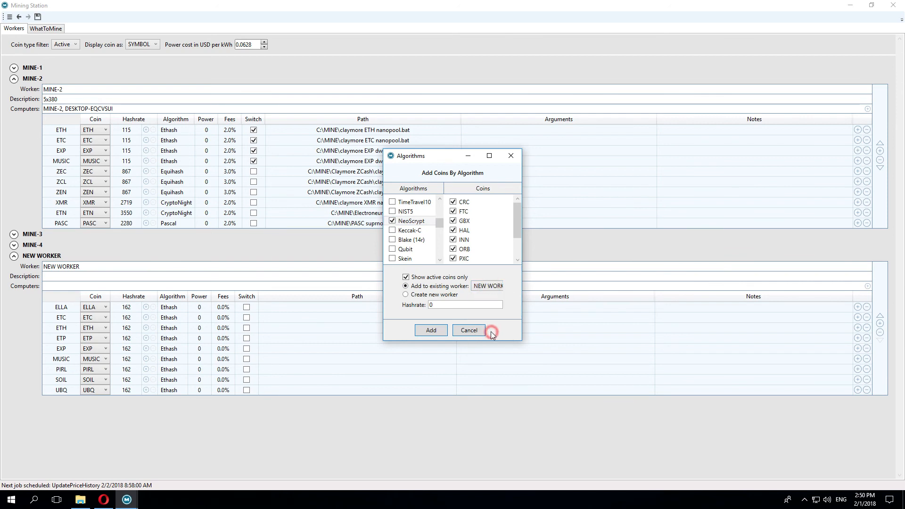
double_click(443, 305)
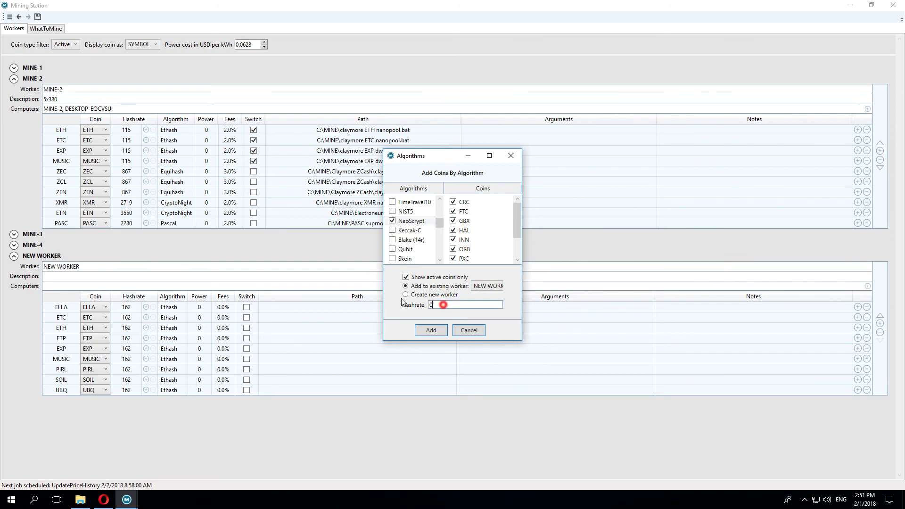
type("3600")
left_click(431, 330)
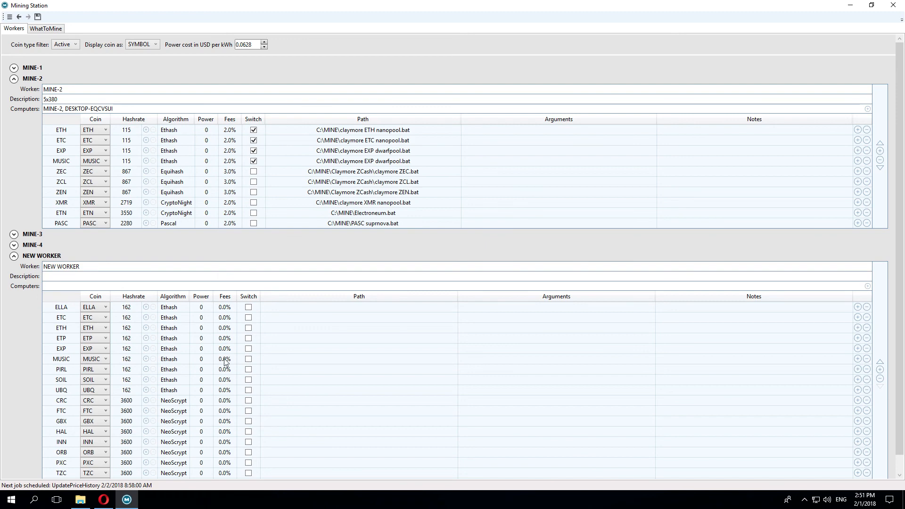
Step: In WhatToMine, query only NEW WORKER and recalculate the daily, weekly, monthly and yearly profits
left_click(33, 29)
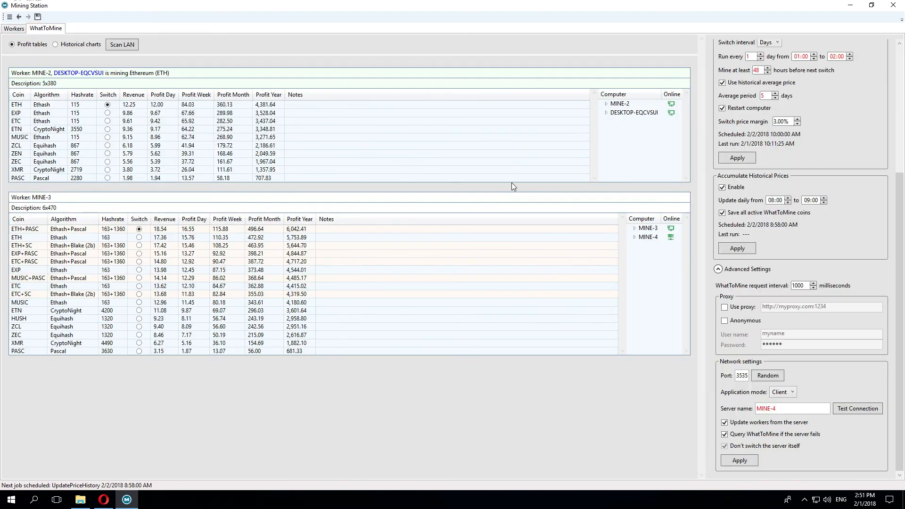
scroll(778, 188, "up", 5)
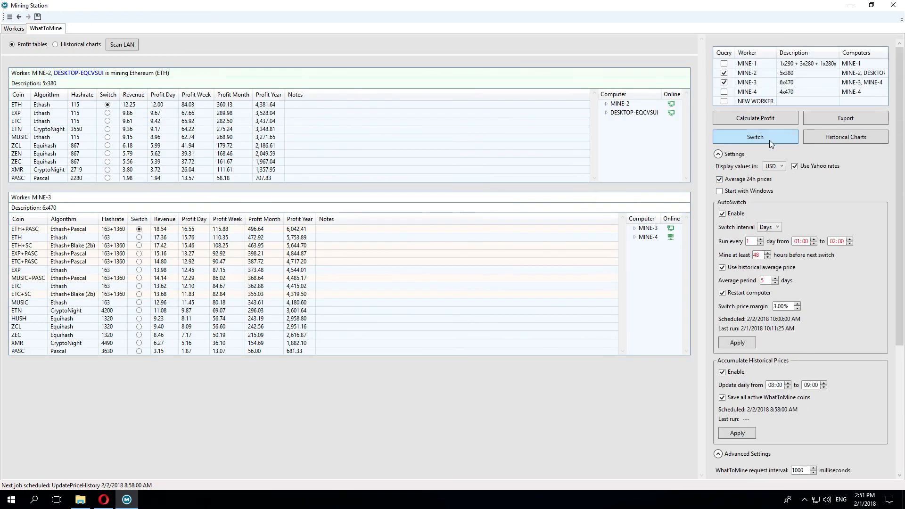
left_click(731, 90)
left_click(746, 104)
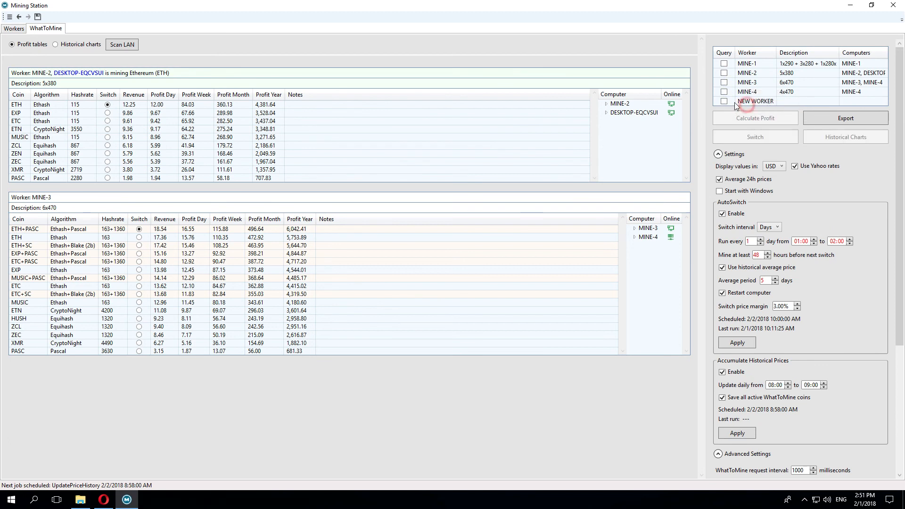
left_click(725, 101)
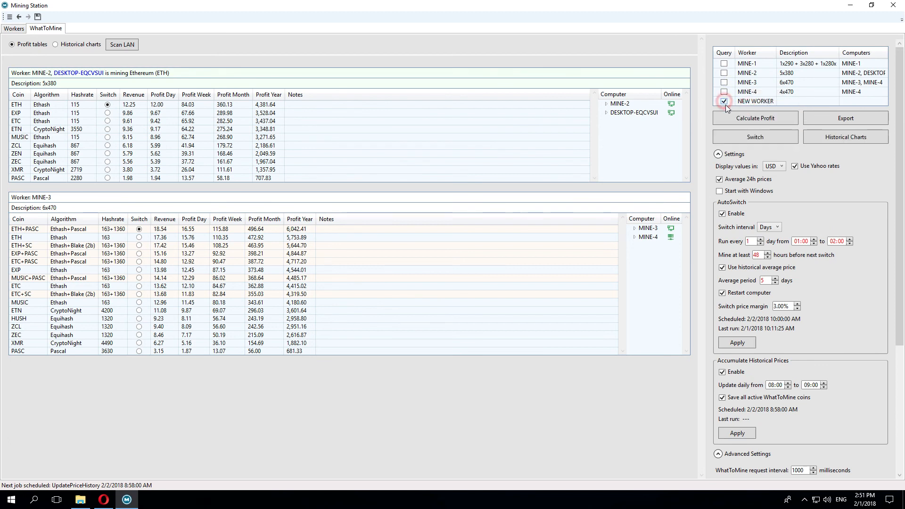
left_click(747, 119)
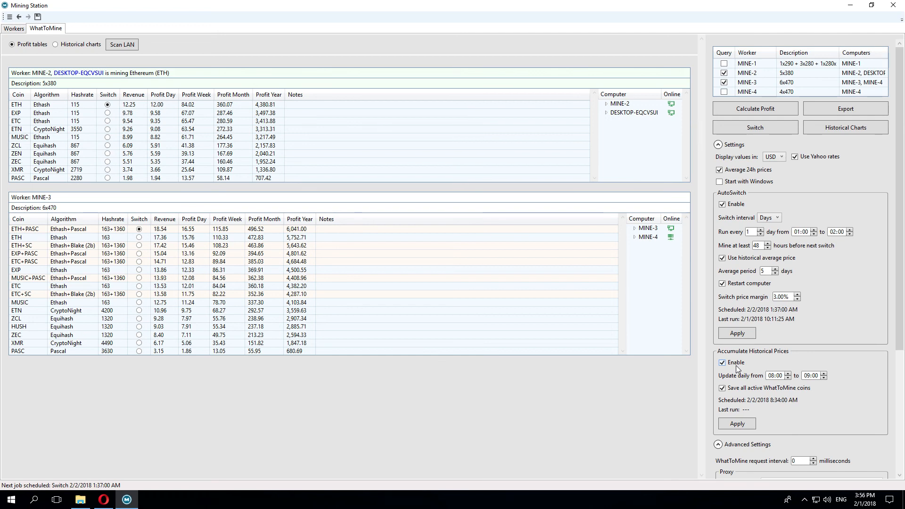
Step: Display MINE-2 and MINE-3 historical daily-profit charts using the All time date range
left_click(847, 129)
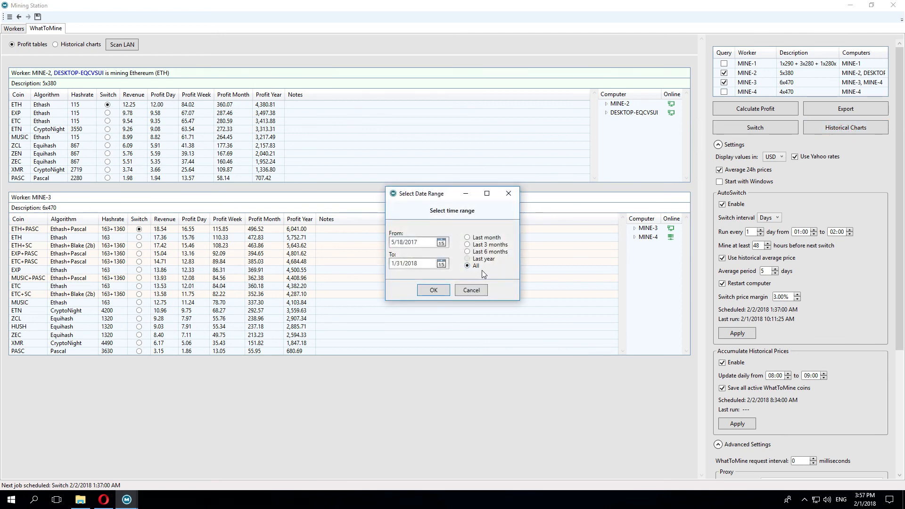
left_click(434, 289)
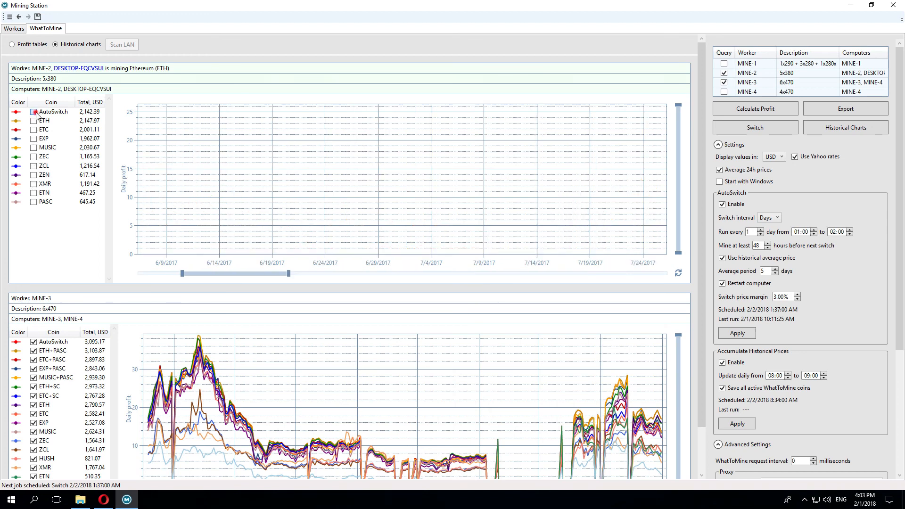
Step: Show AutoSwitch, ETH, ETC, EXP, MUSIC and ZEC profit lines on MINE-2's chart, spanning the whole period
left_click(34, 112)
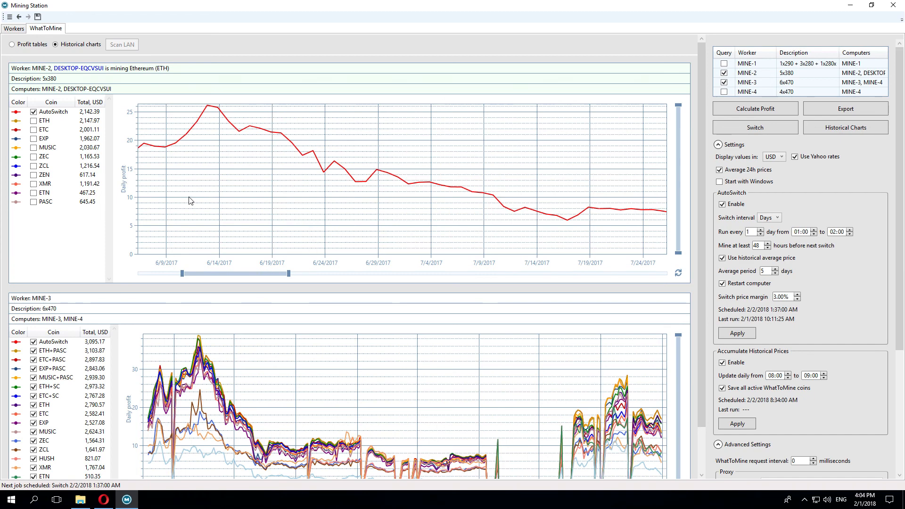
left_click(33, 121)
left_click(34, 131)
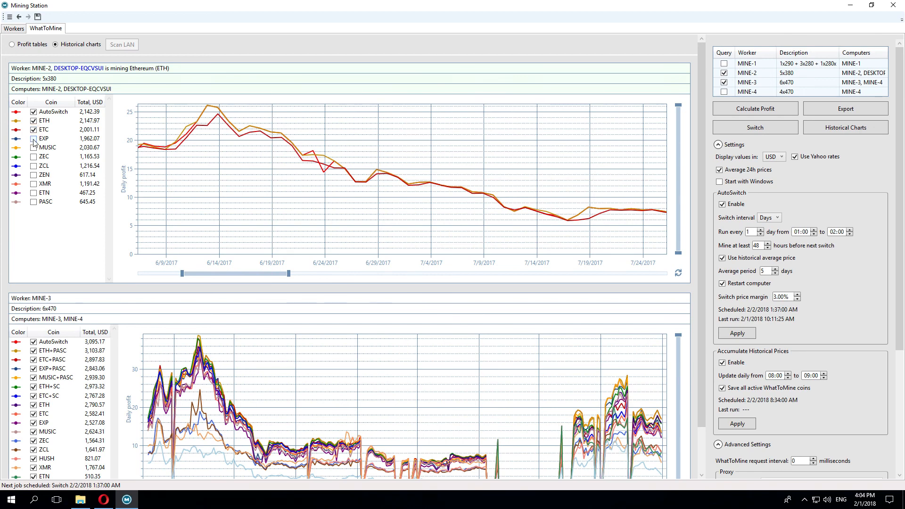
left_click(34, 139)
left_click(34, 148)
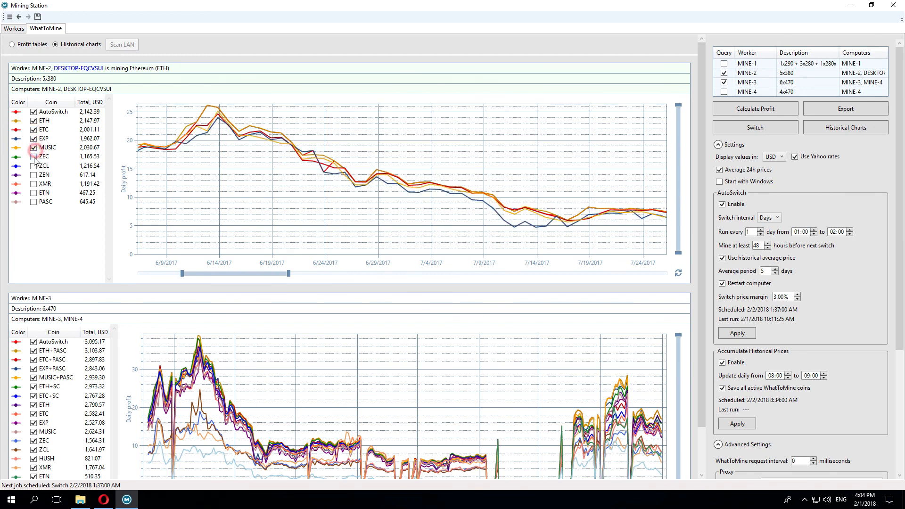
left_click(33, 157)
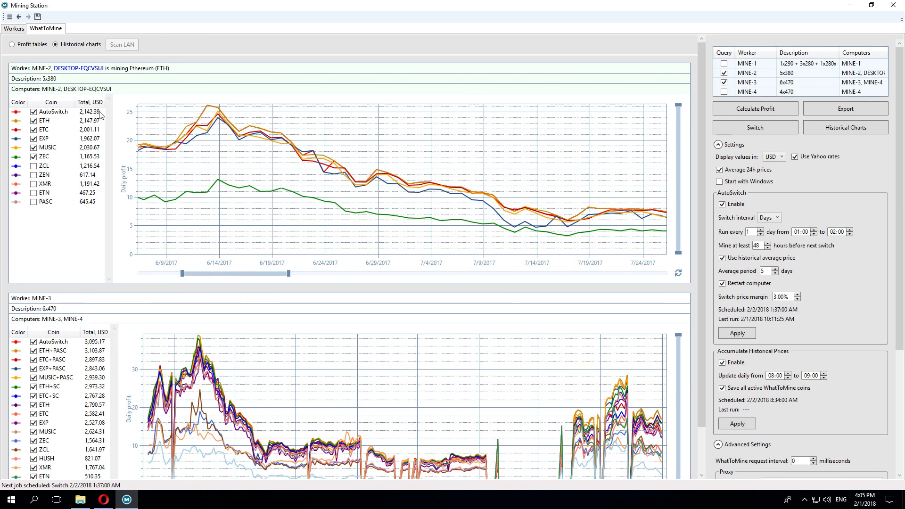
left_click(222, 275)
double_click(222, 274)
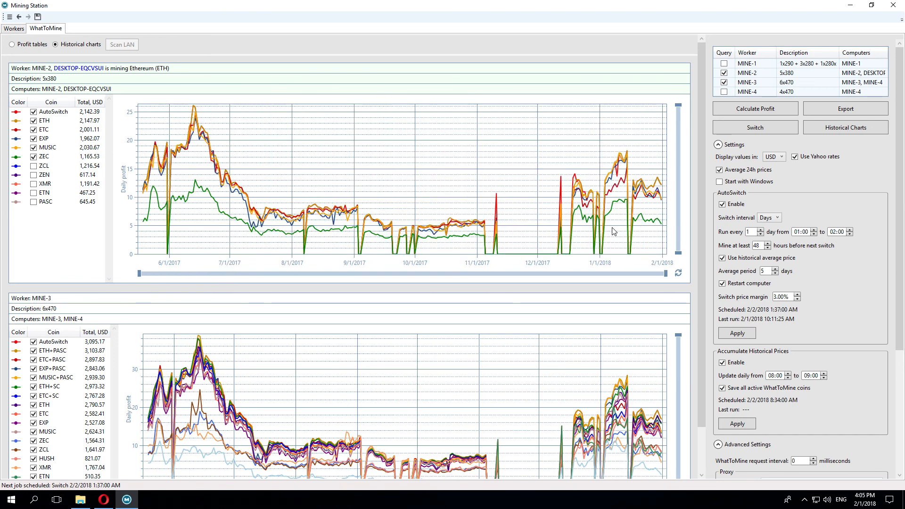
Step: Start exporting the profit tables and view the available CSV, JSON and XML file formats
left_click(13, 44)
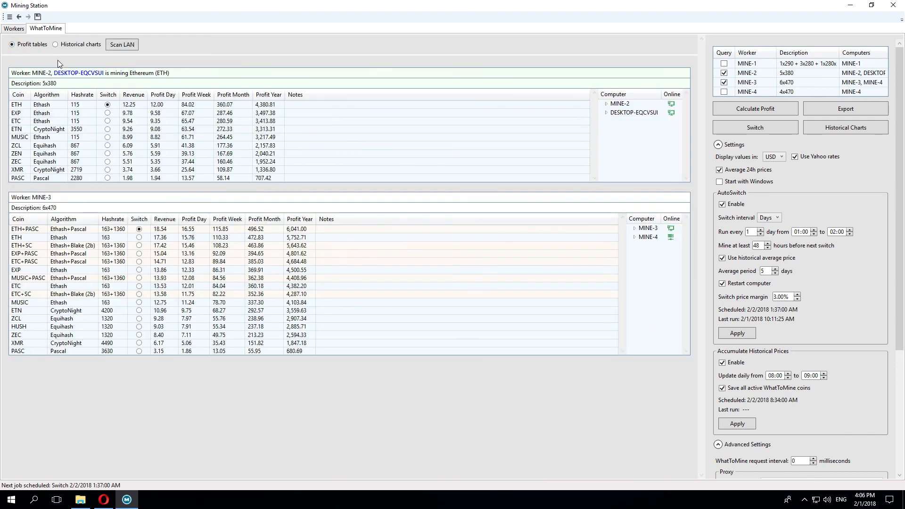
left_click(837, 109)
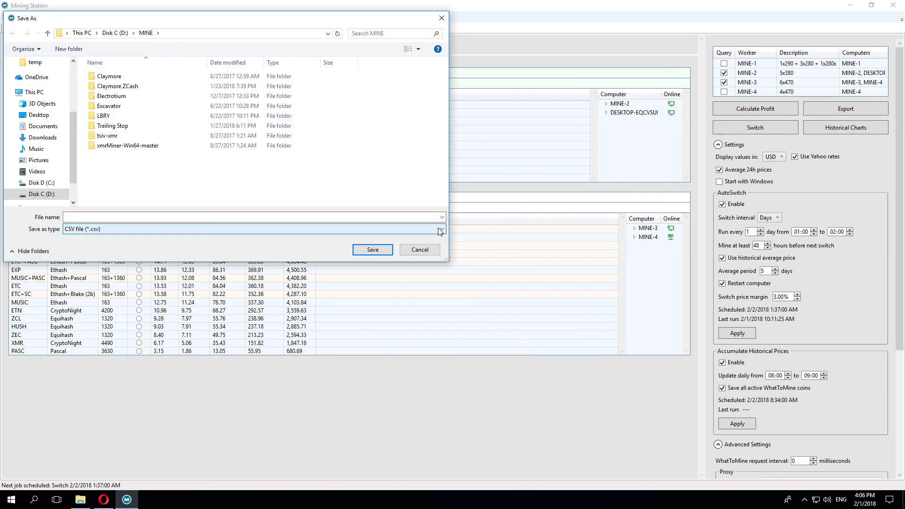
left_click(441, 230)
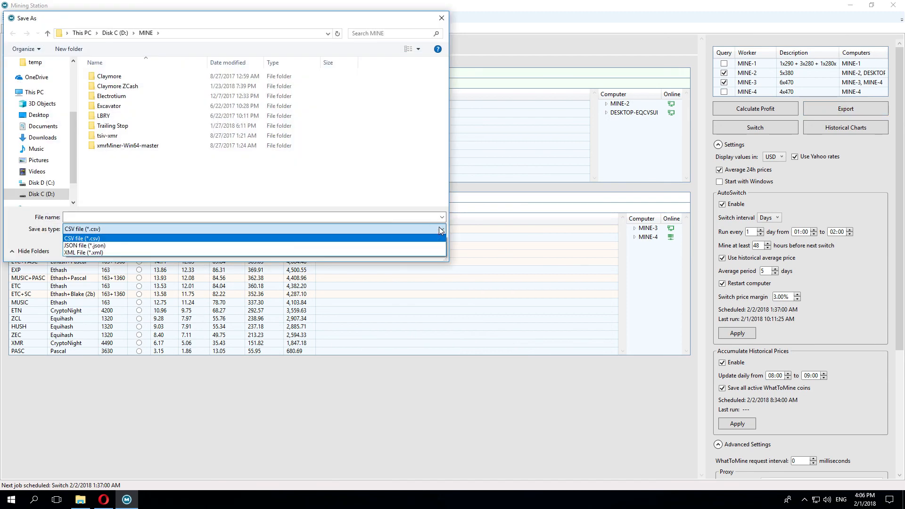